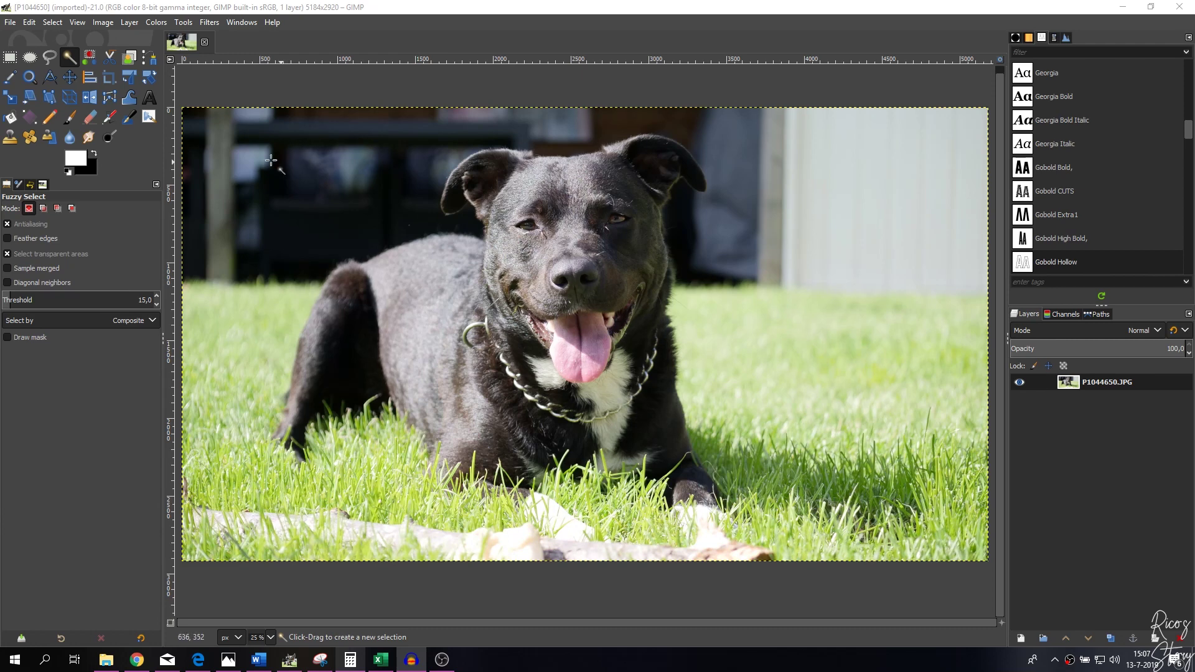
- Open the Adjust Color Curves dialog from the Colors menu
left_click(163, 24)
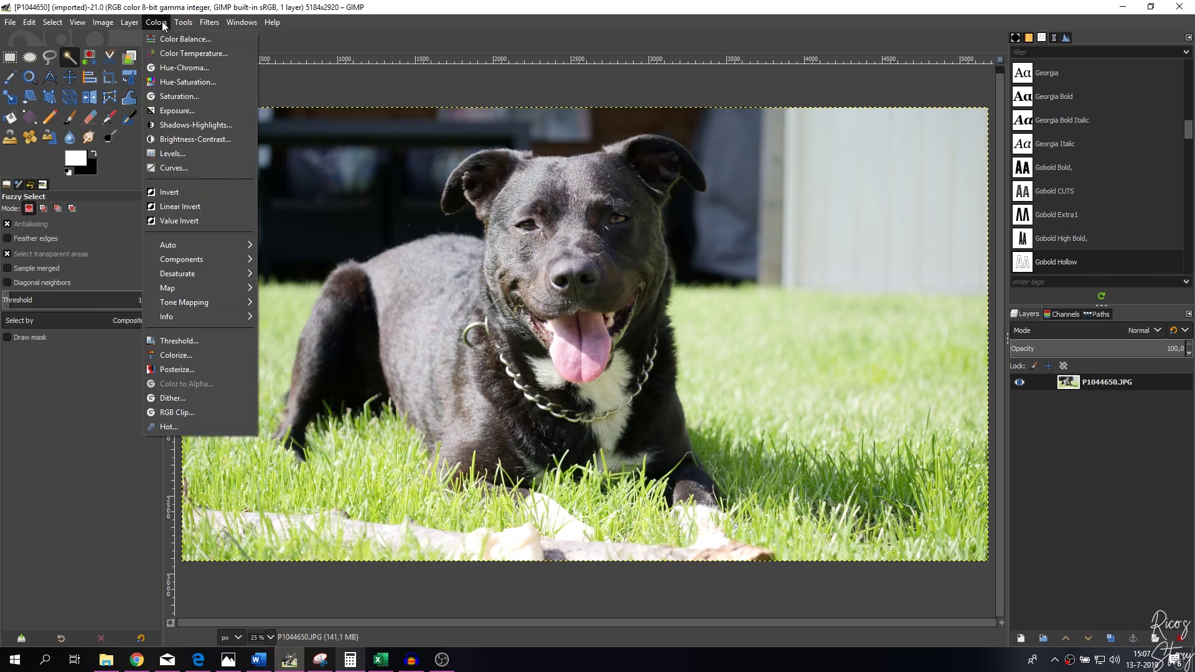
left_click(173, 168)
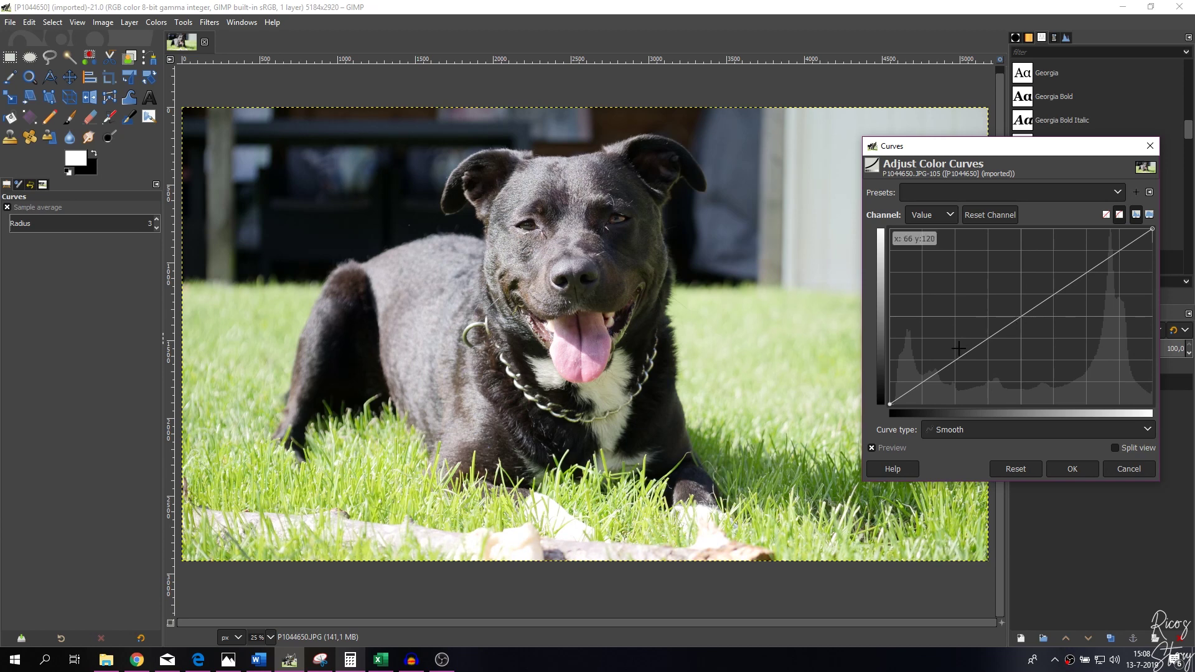
left_click(944, 216)
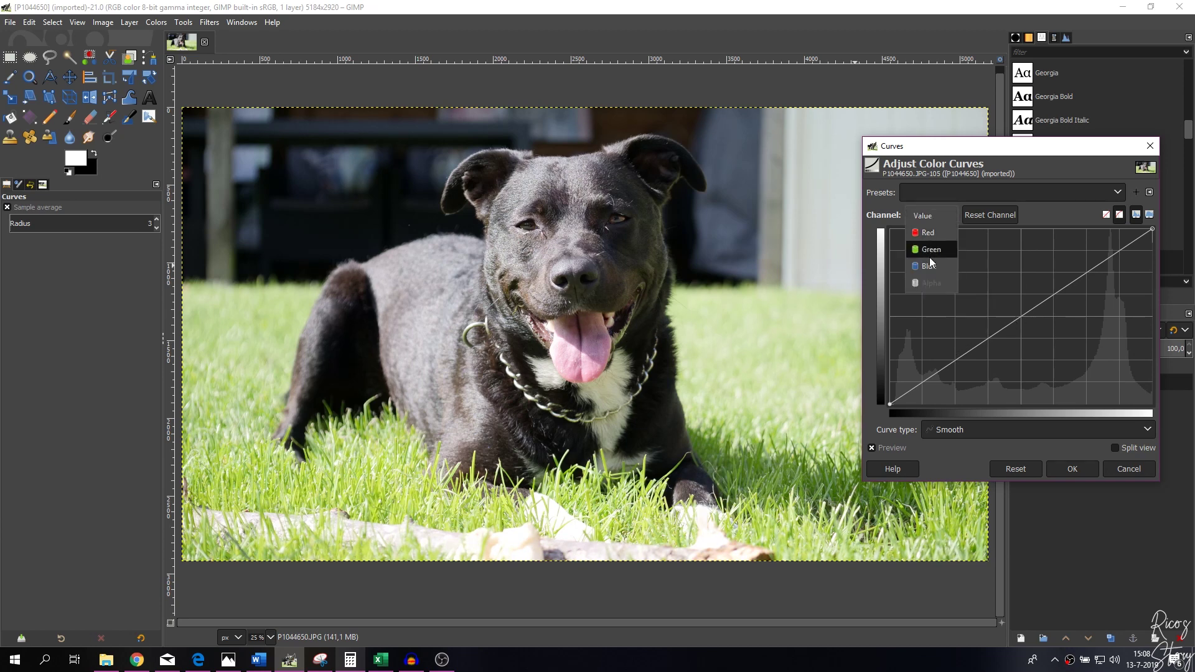
left_click(935, 214)
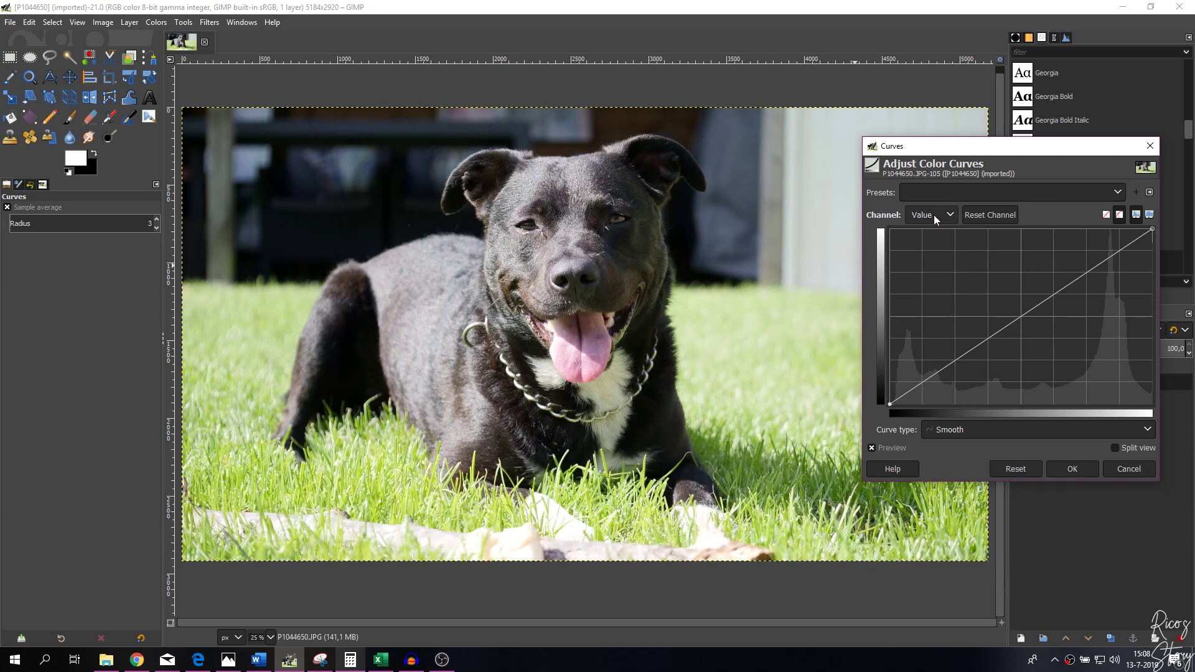
left_click(1116, 191)
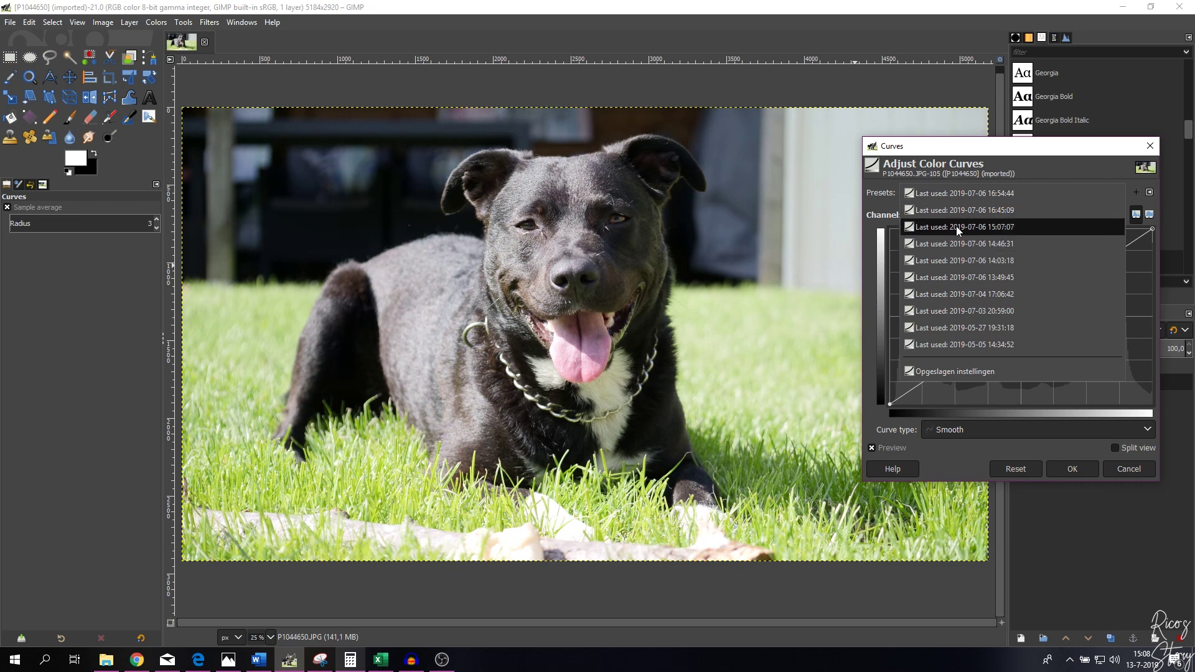
left_click(1074, 172)
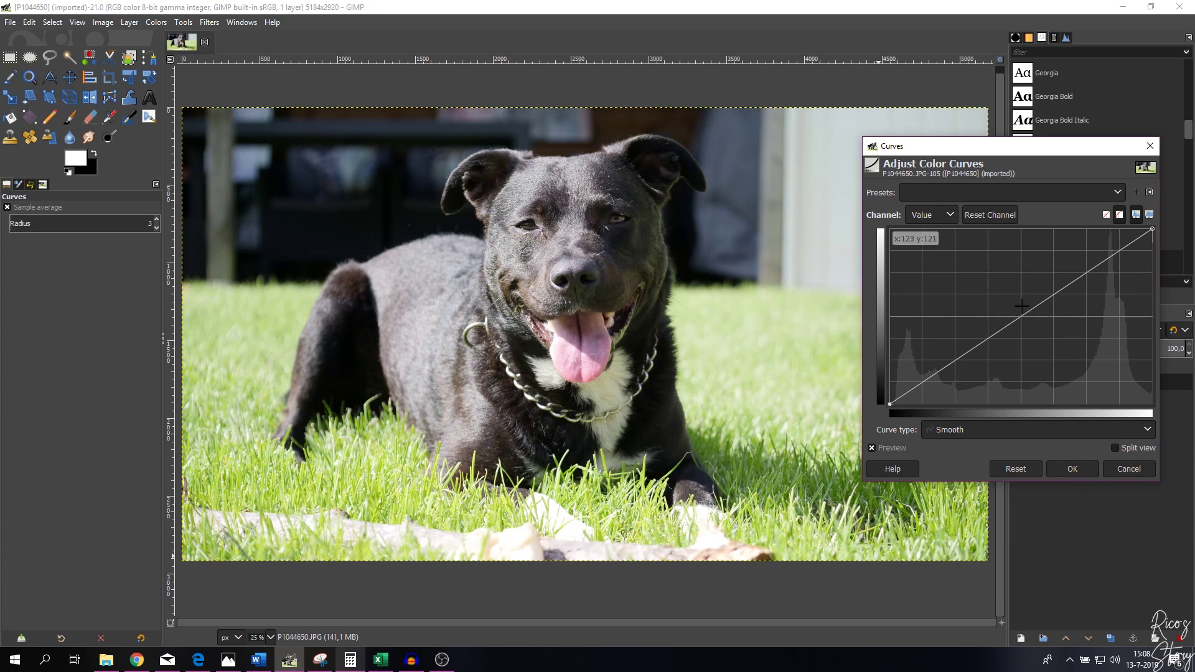
left_click(1151, 229)
left_click_drag(1152, 229, 1153, 322)
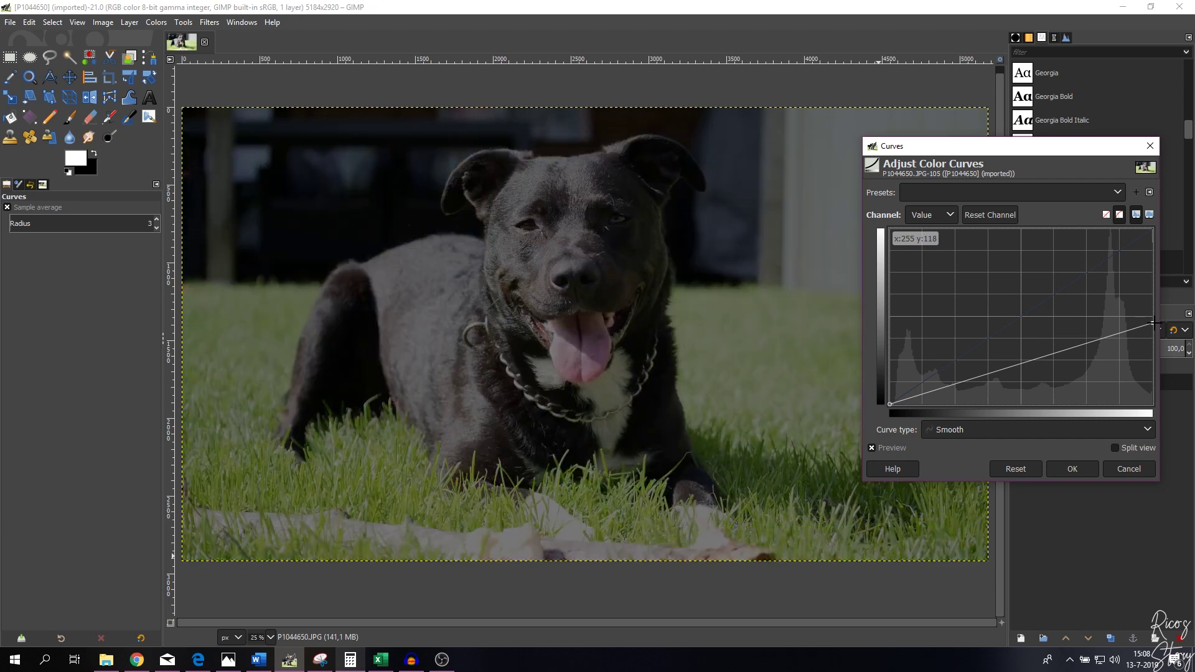
left_click_drag(1153, 323, 992, 227)
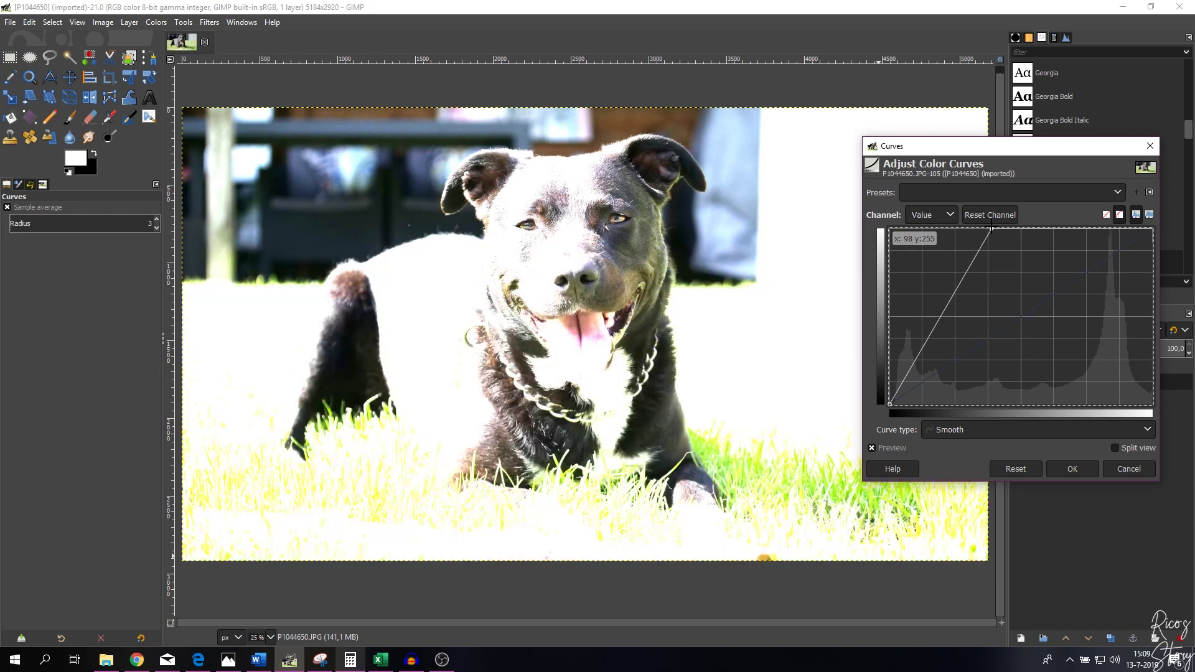
left_click_drag(992, 227, 1153, 229)
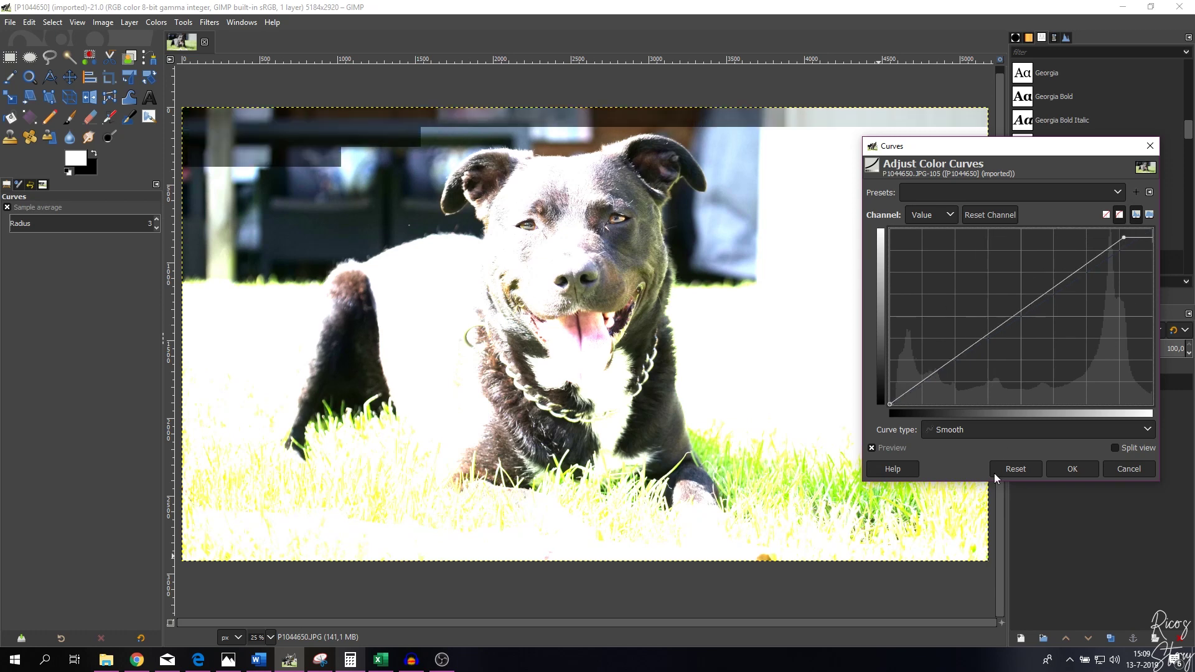
left_click(1011, 473)
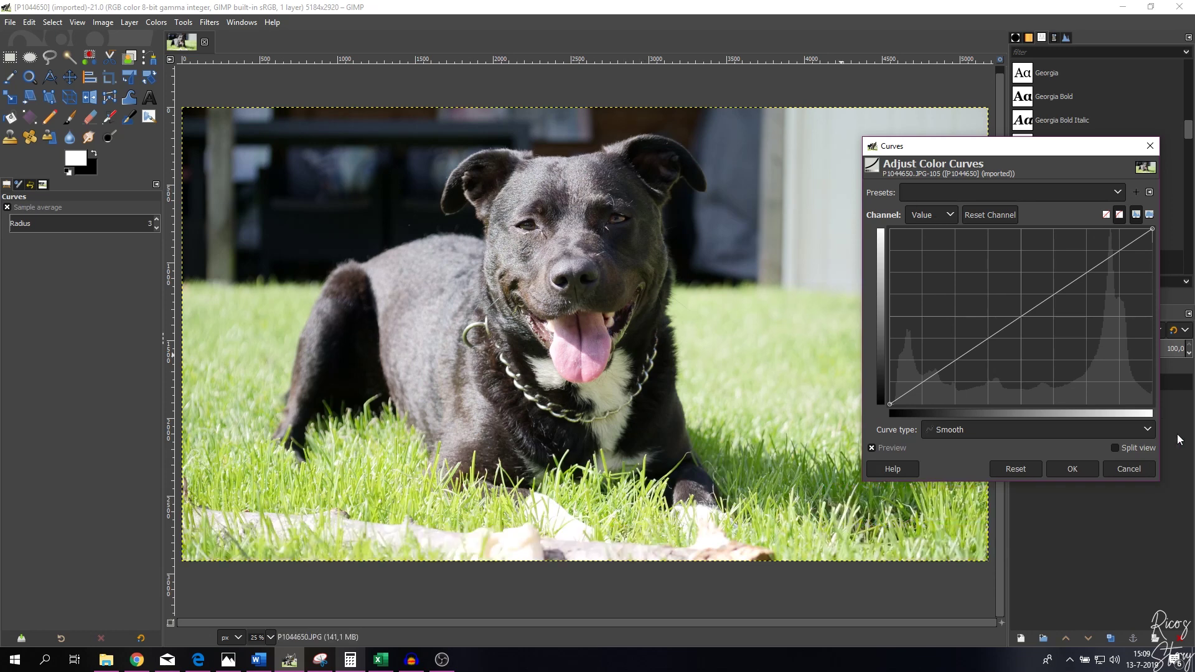
- Turn on Split view and bend the Value curve's midpoint up, then down to darken midtones
left_click(1115, 449)
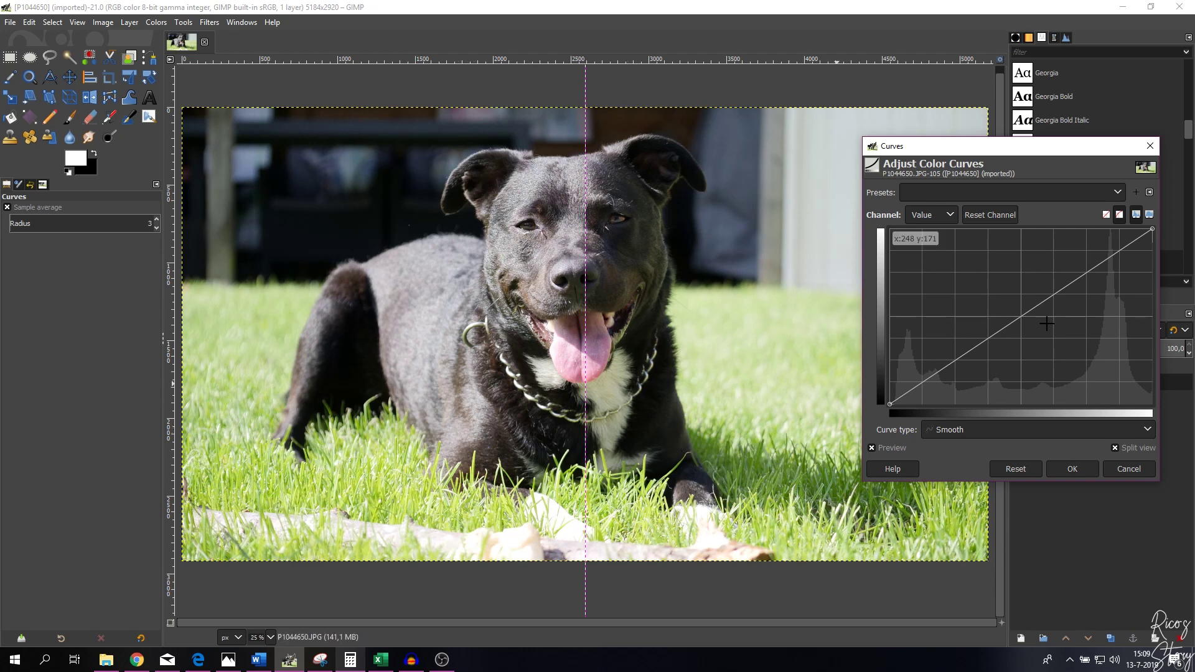
left_click_drag(1021, 316, 995, 288)
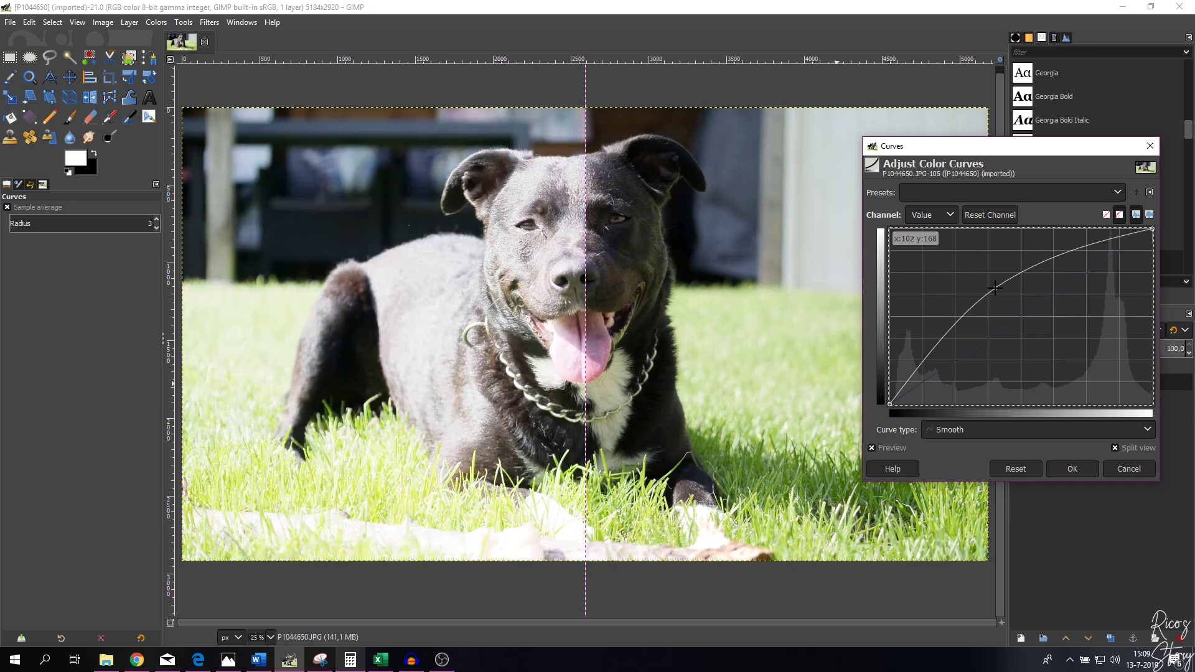
left_click_drag(994, 288, 1043, 347)
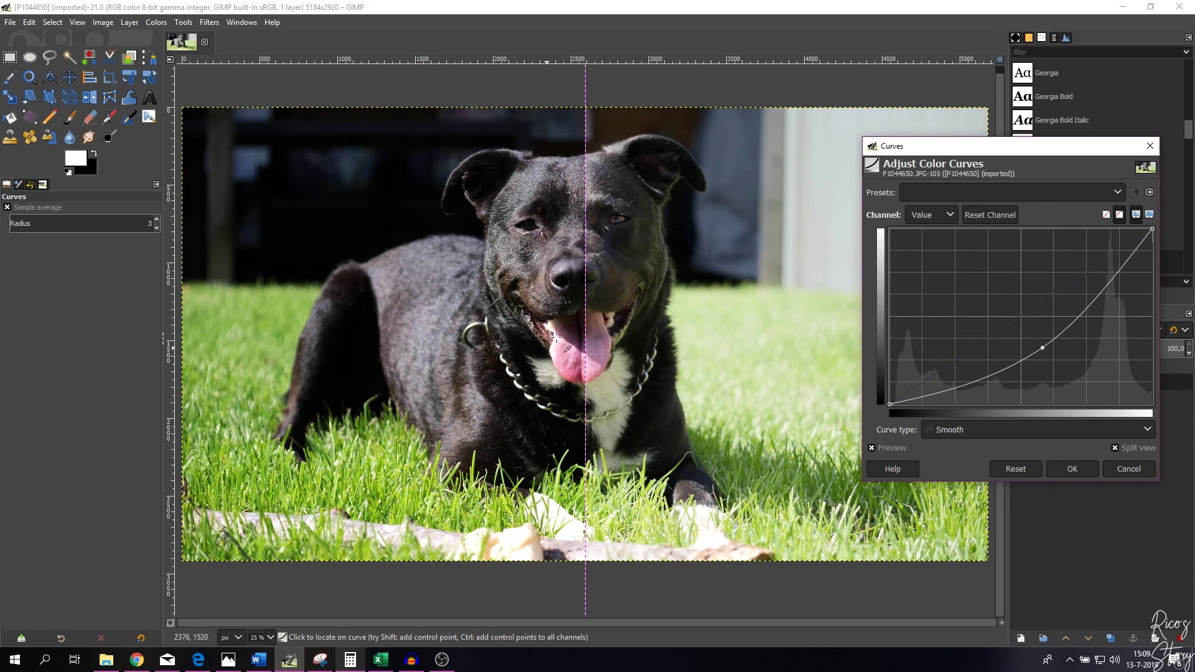
- Reset the Value curve, test lifting then crushing the shadows, and reset it straight again
left_click(1029, 469)
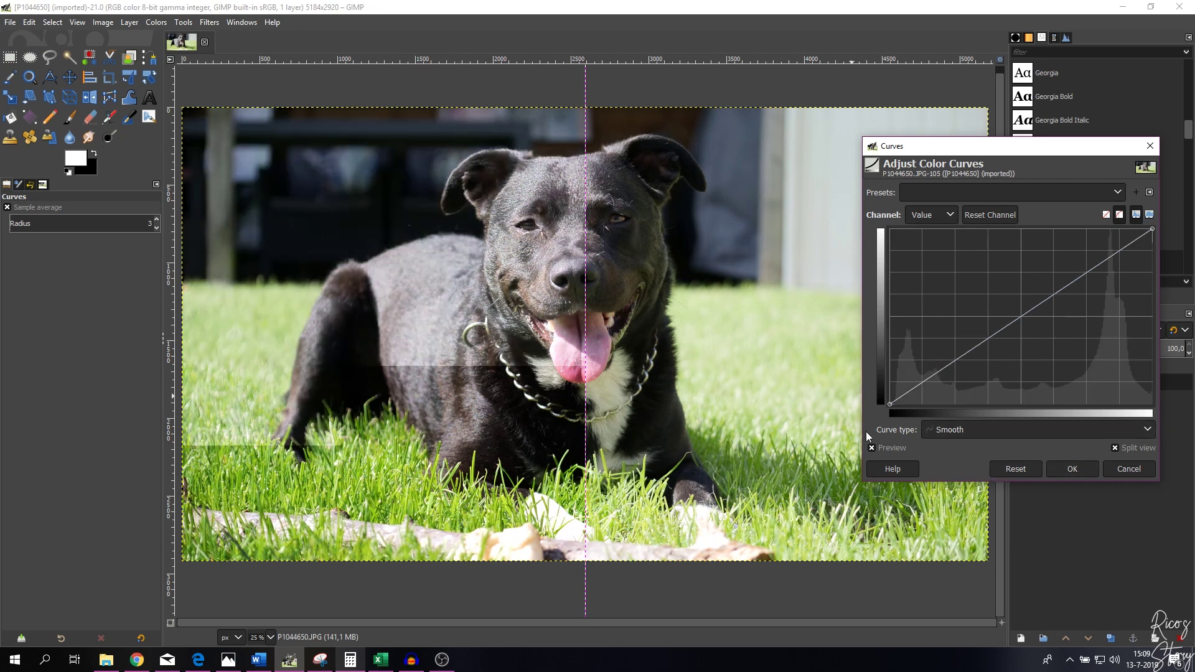
left_click_drag(890, 404, 889, 300)
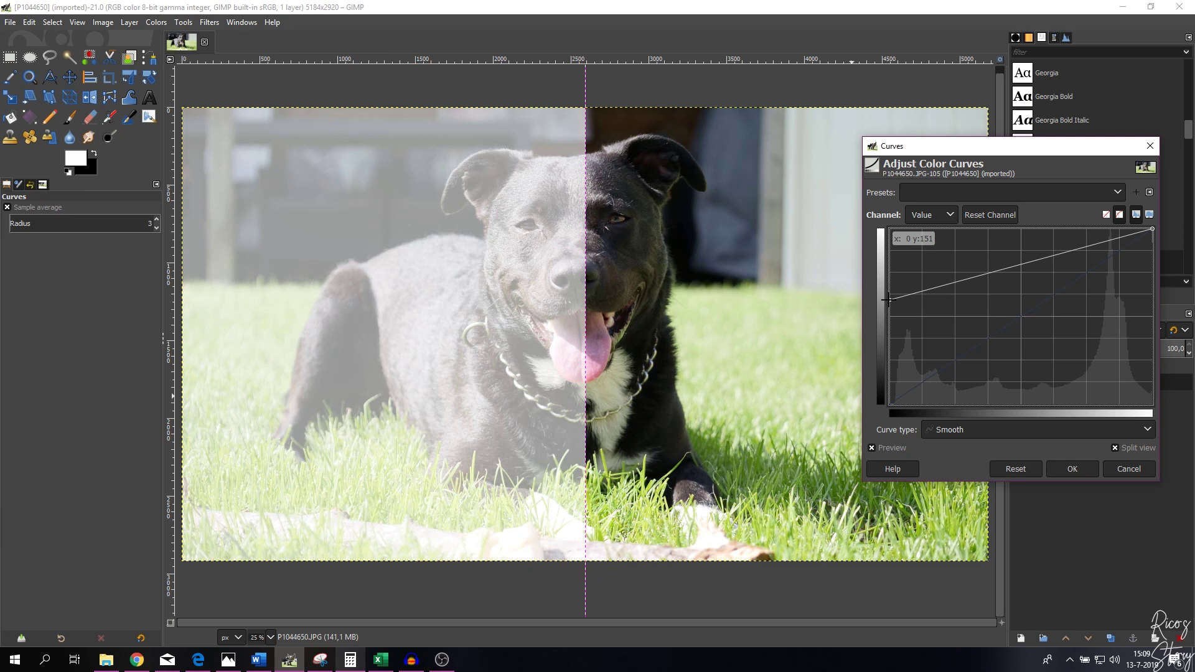
left_click_drag(887, 300, 989, 411)
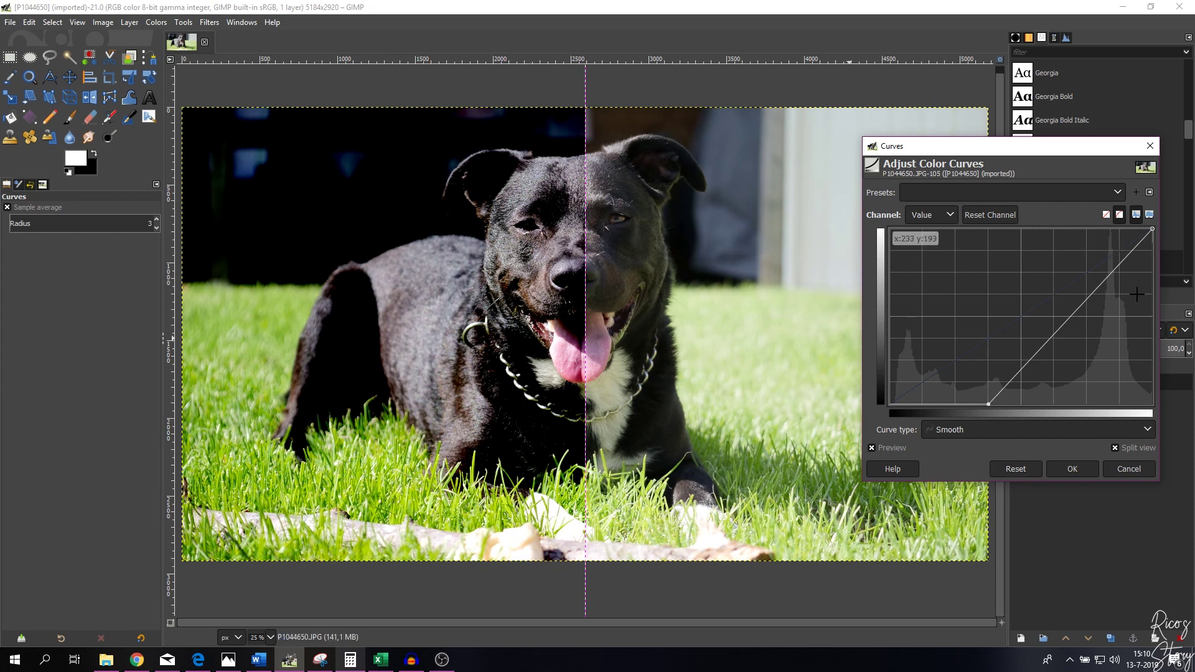
left_click(1007, 470)
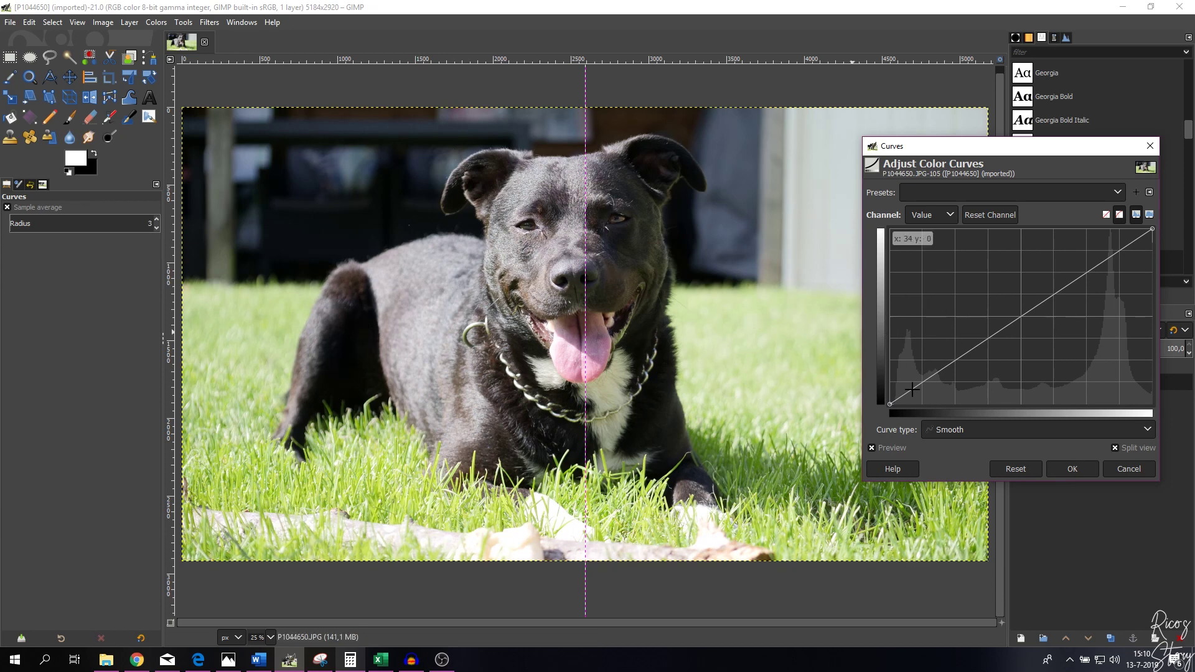
left_click_drag(932, 376, 939, 380)
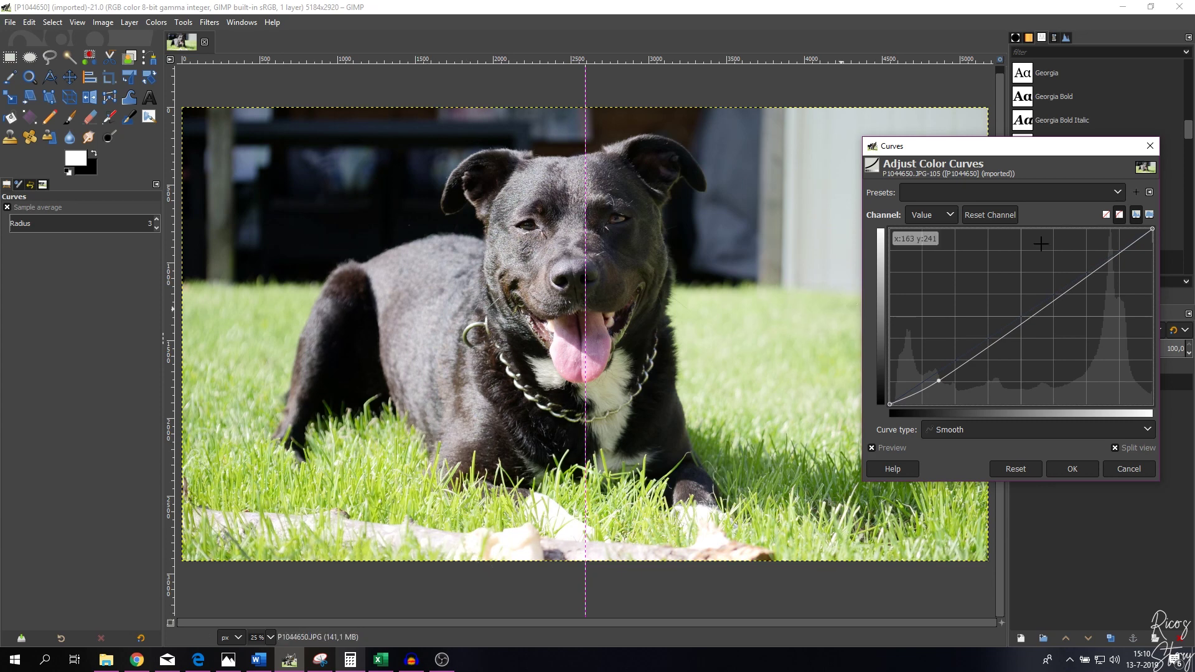
left_click_drag(1099, 267, 1098, 253)
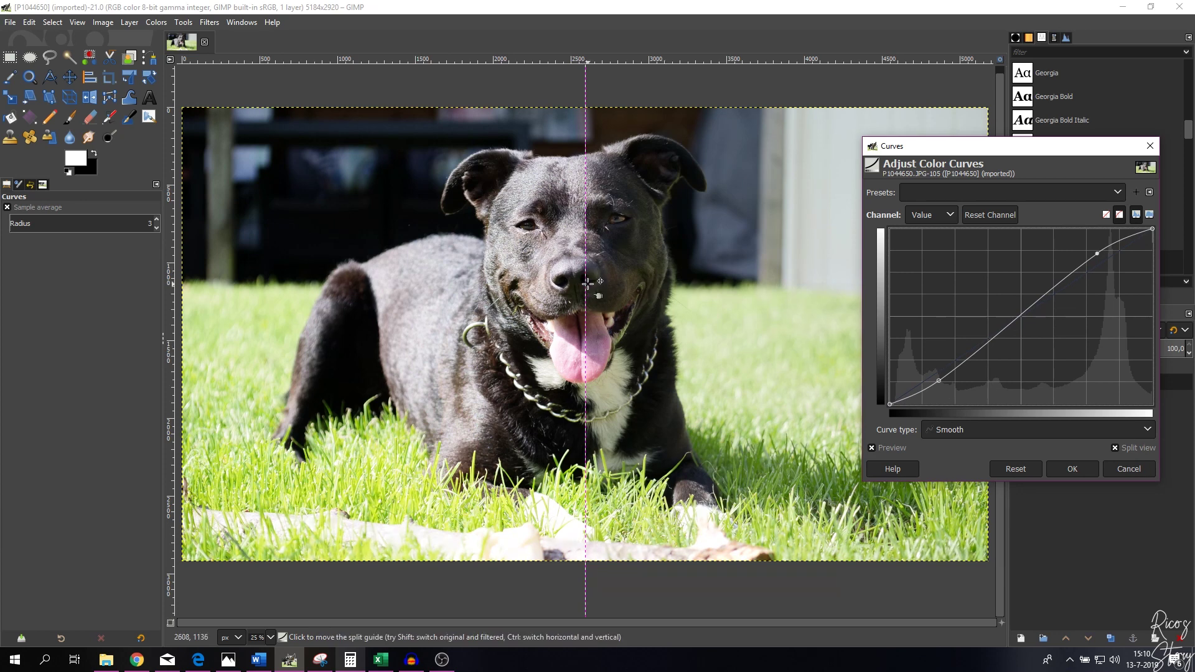
mouse_move(587, 283)
left_mouse_down()
mouse_move(396, 285)
mouse_move(575, 289)
left_mouse_up()
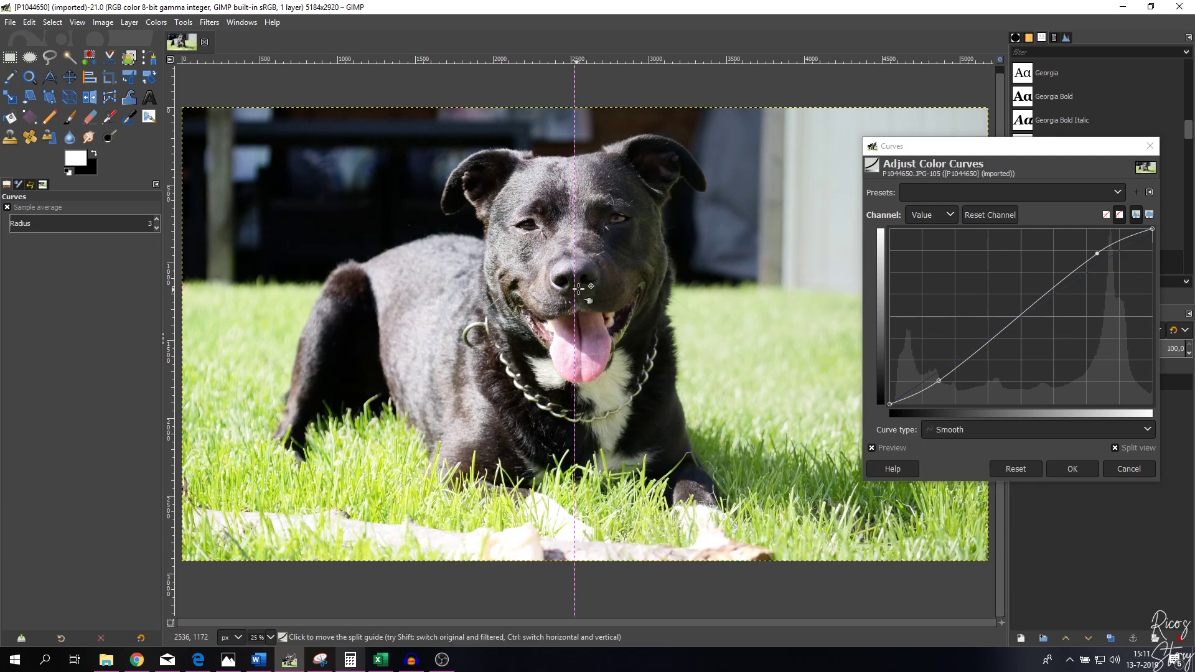
left_click_drag(1023, 317, 1016, 307)
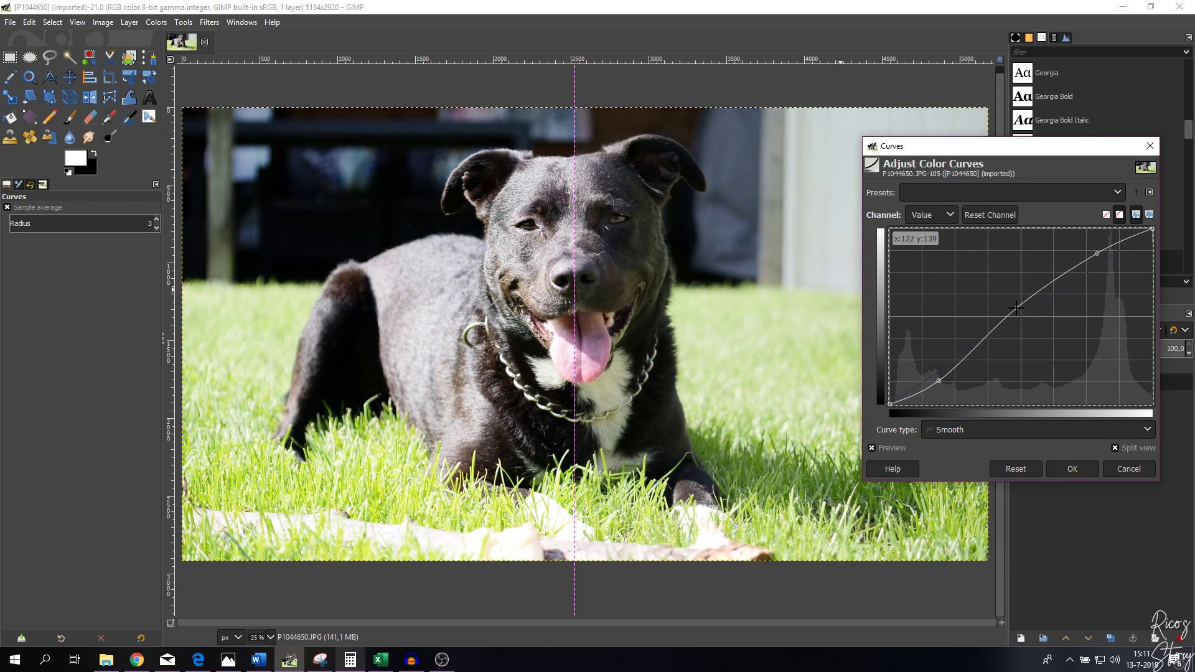
left_click_drag(1016, 308, 1029, 321)
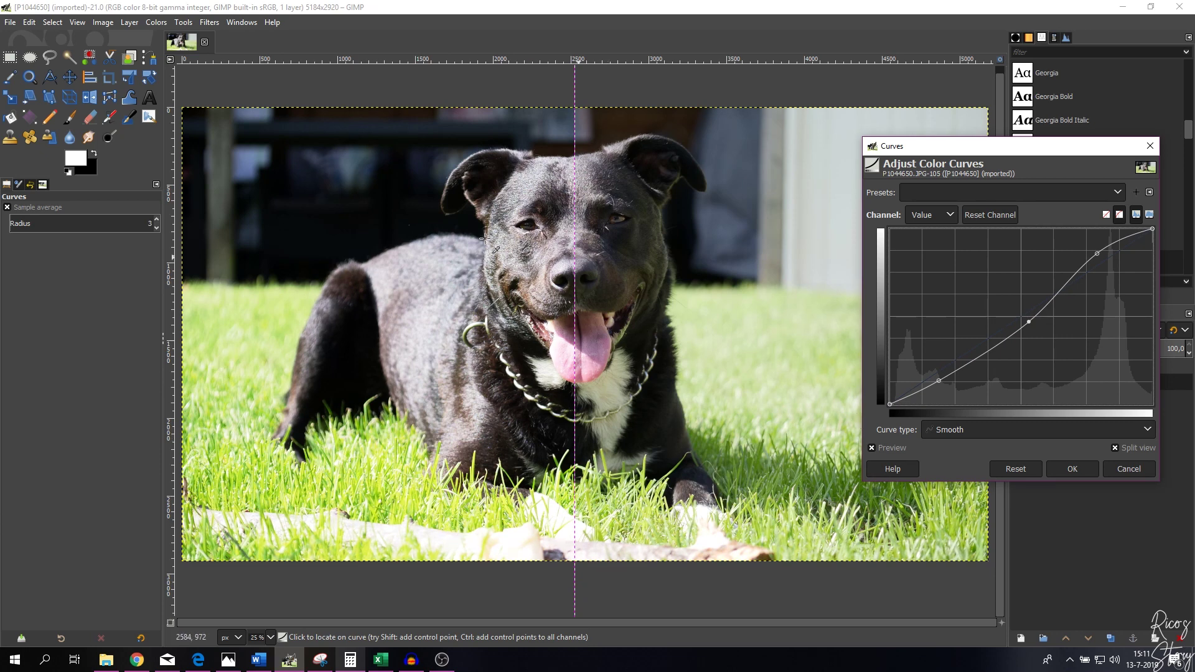
left_click_drag(586, 310, 376, 305)
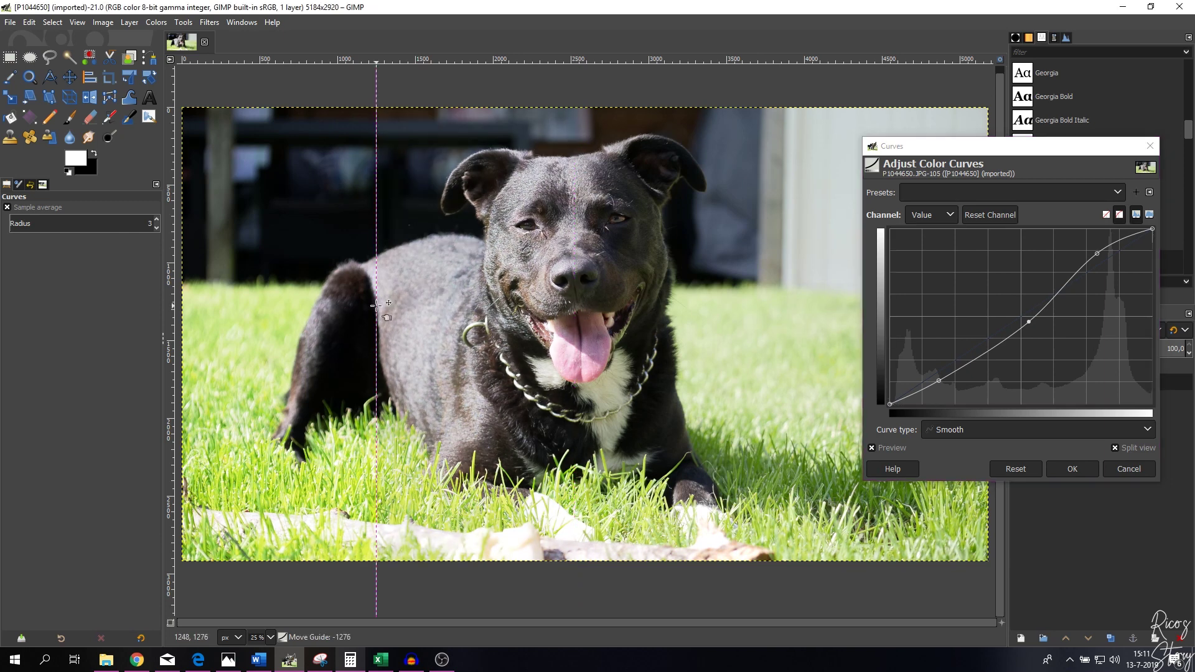
left_click_drag(377, 305, 749, 322)
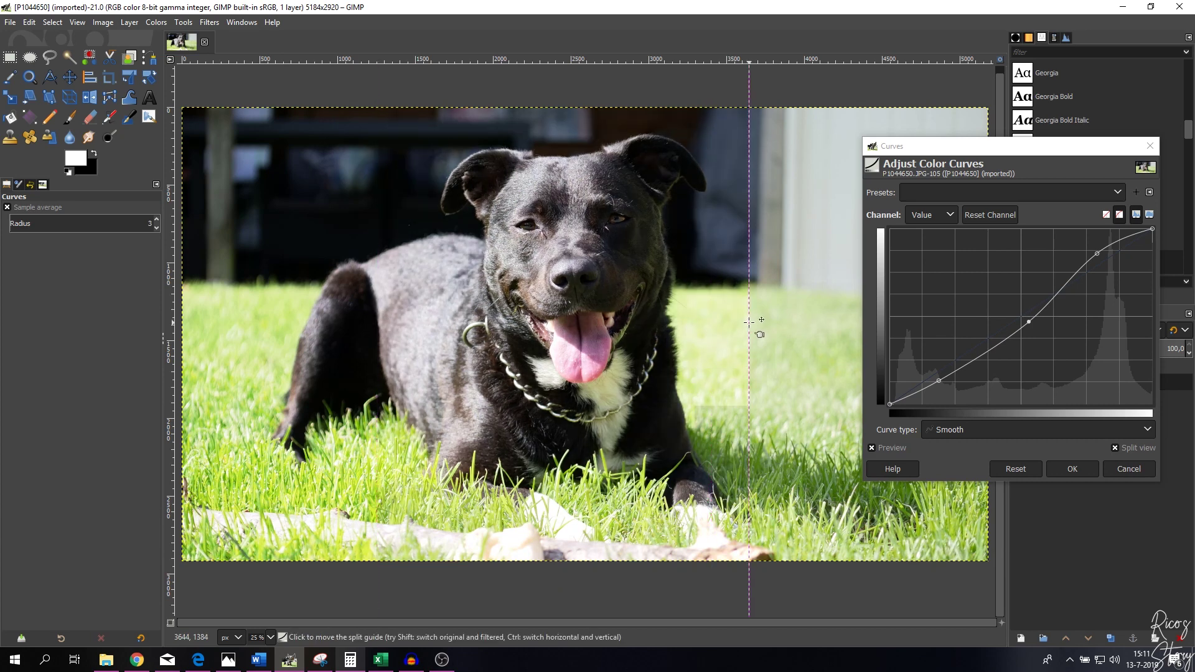
left_click(1021, 468)
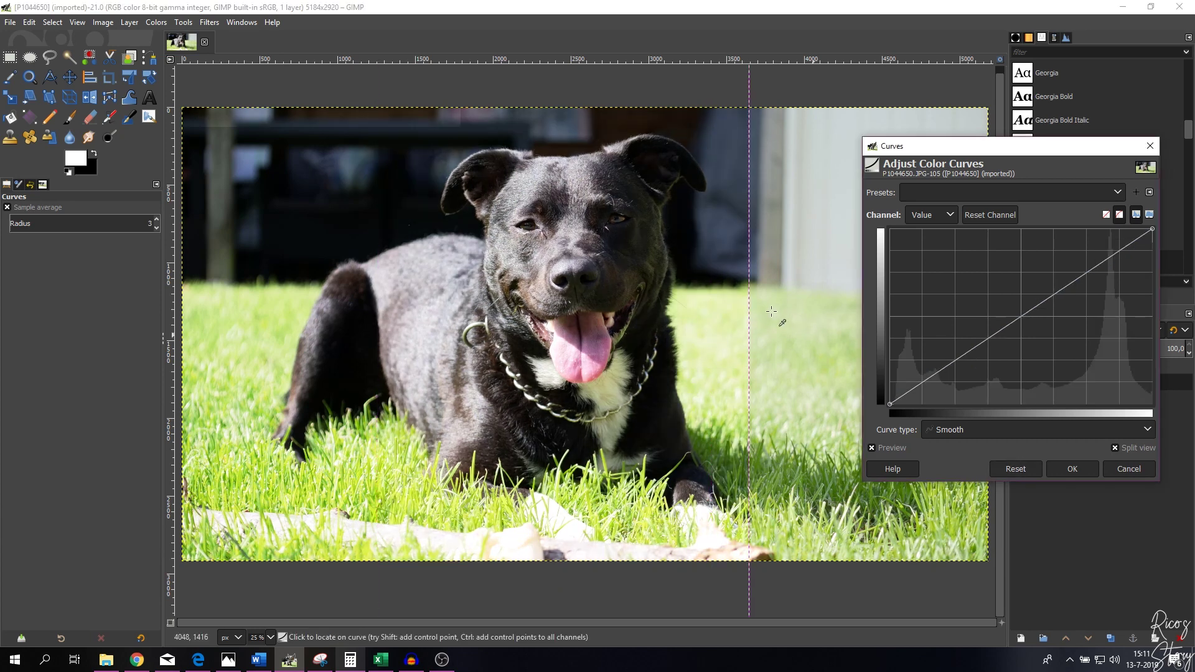
left_click_drag(749, 305, 572, 305)
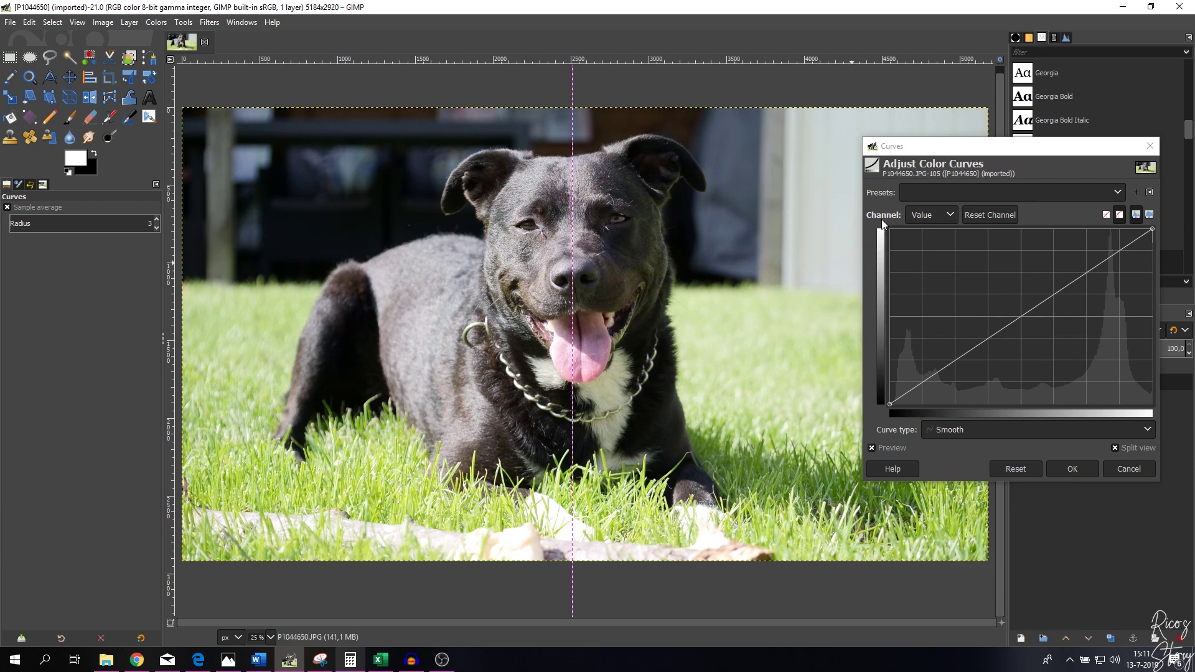
- On the Red channel, test raising and lowering the shadows, then reset the curve
left_click(928, 215)
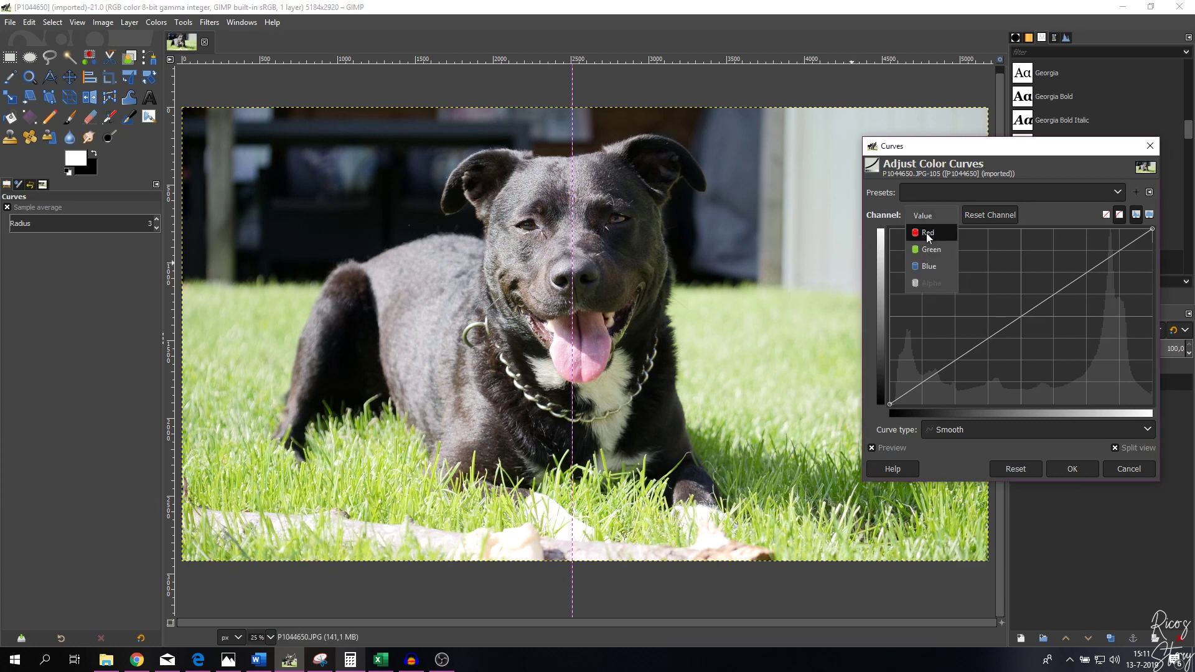
left_click(927, 232)
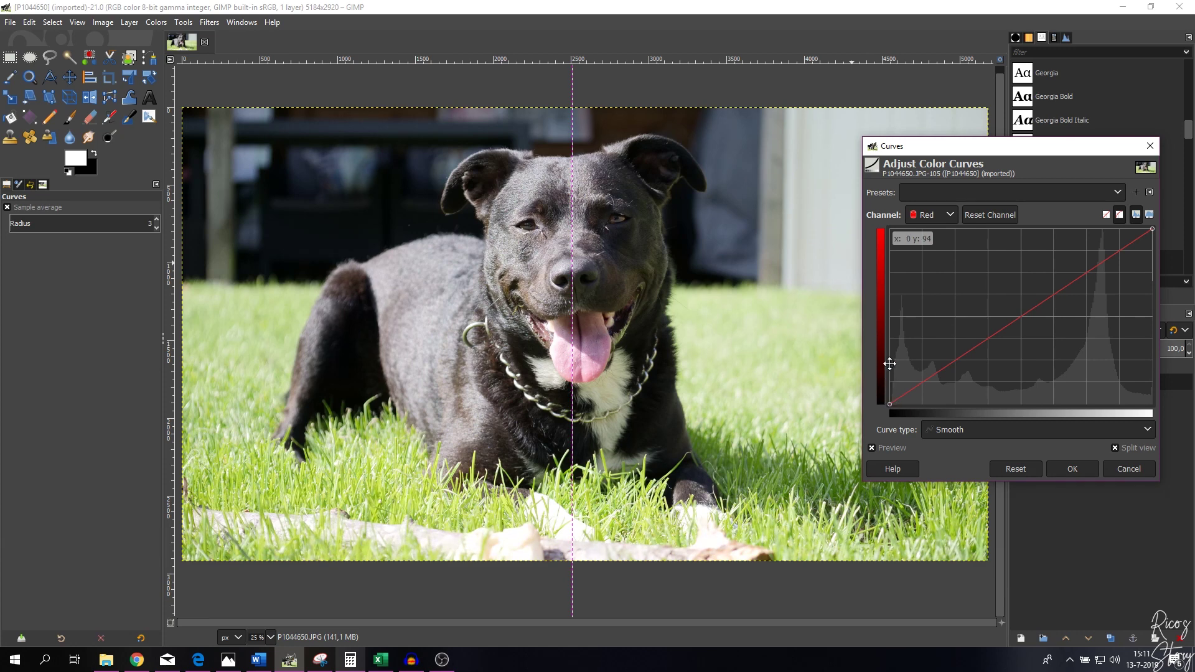
left_click_drag(890, 404, 890, 310)
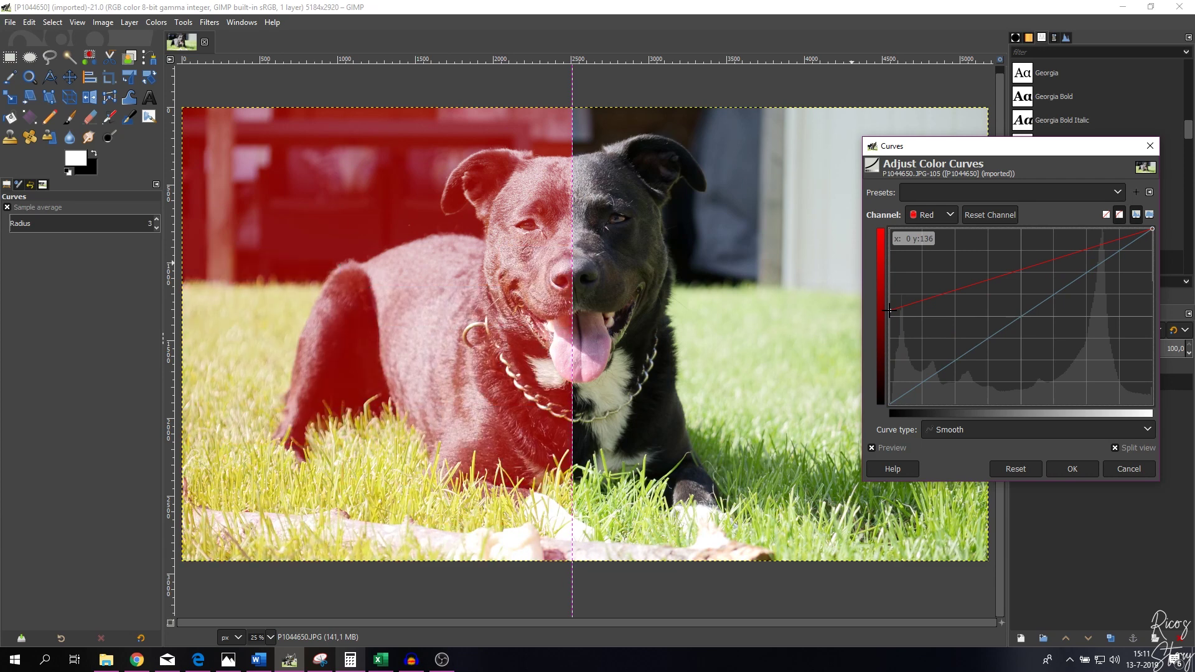
left_click_drag(889, 354, 957, 405)
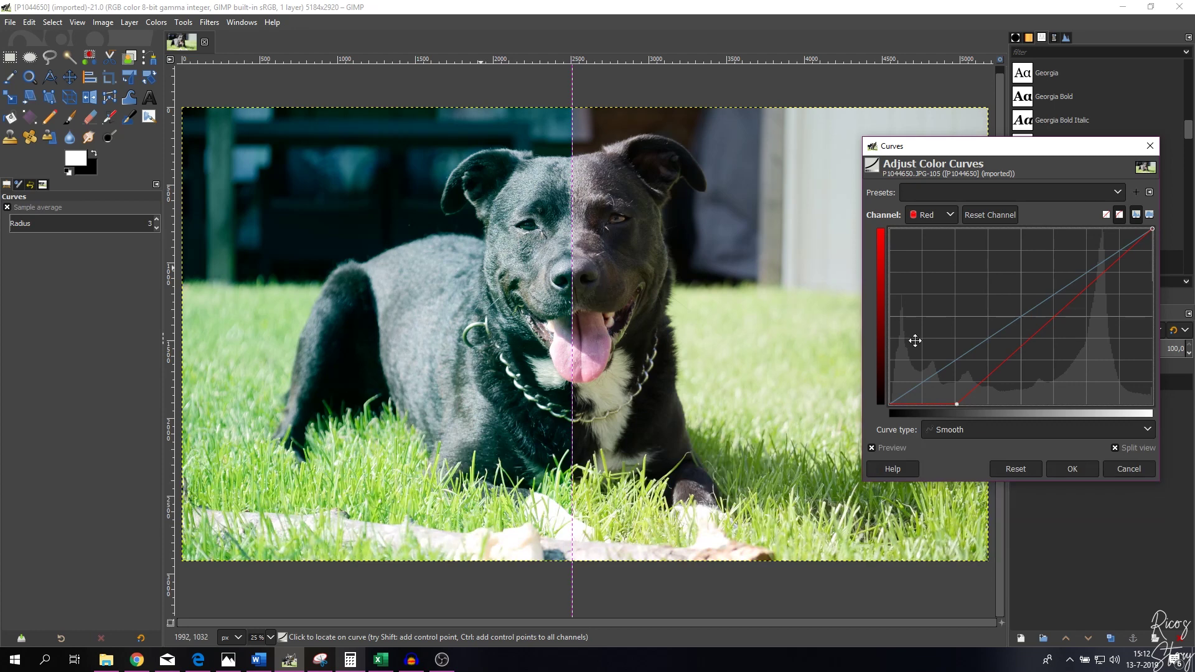
left_click(1010, 473)
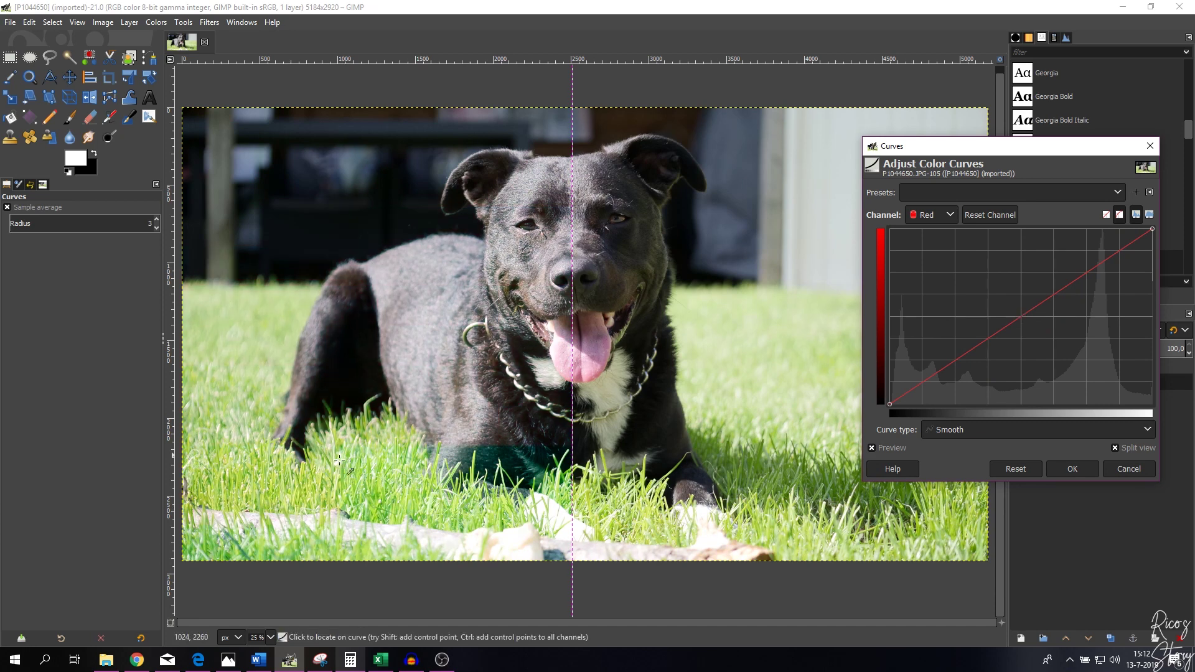
- Test bending the red midtones down and up, then reset the red curve
left_click_drag(1026, 316, 1039, 334)
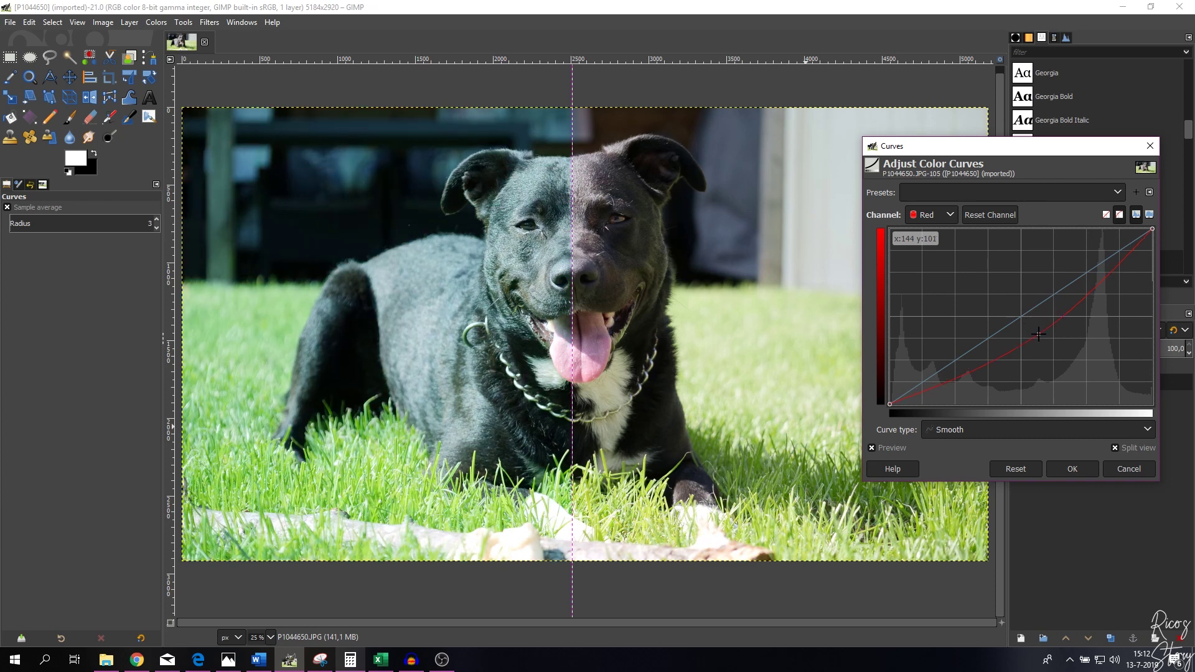
left_click_drag(1039, 334, 1010, 293)
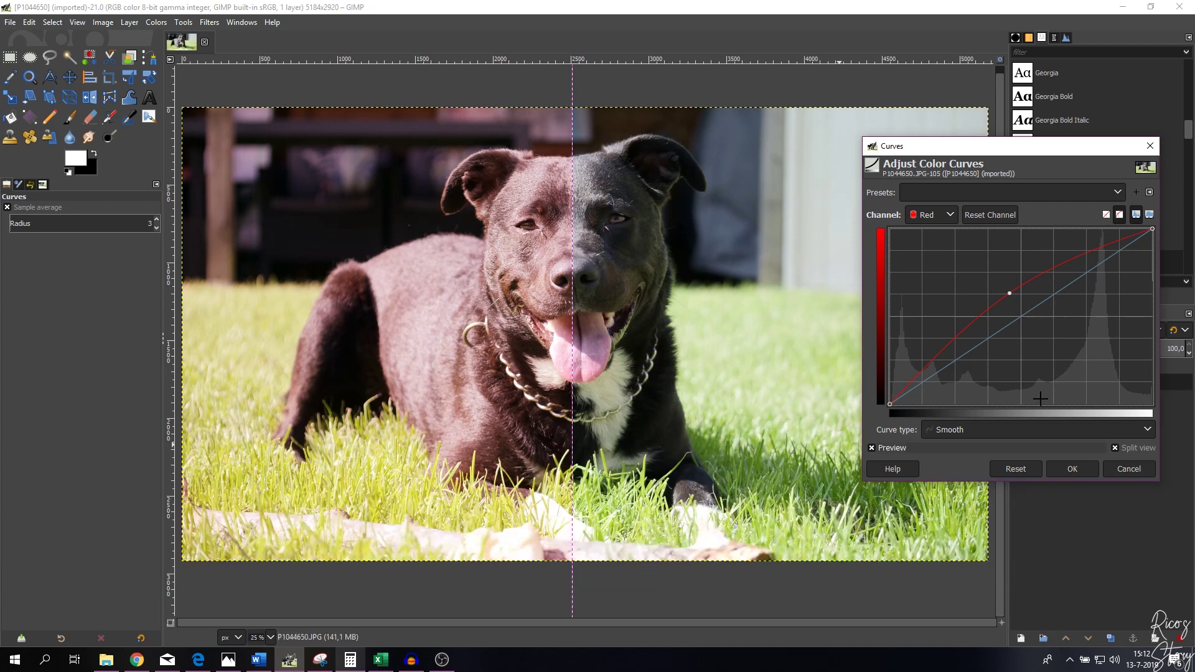
left_click(1017, 471)
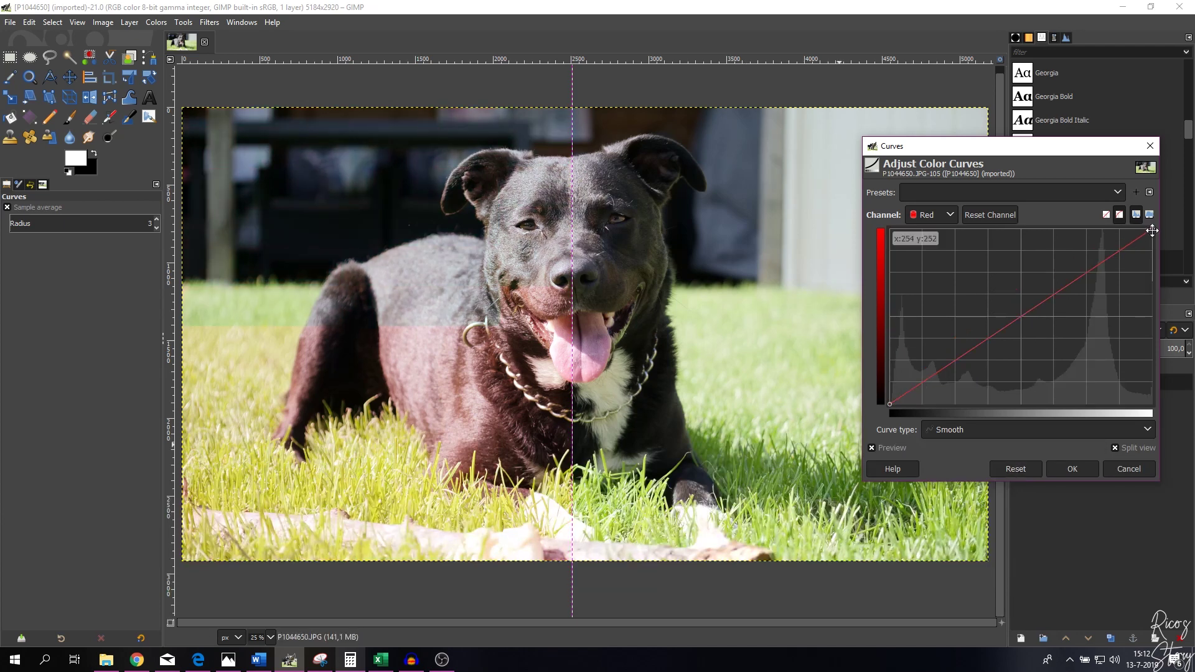
- Test steepening and flattening the red highlights, then reset the red curve to neutral
left_click_drag(1153, 229, 1062, 230)
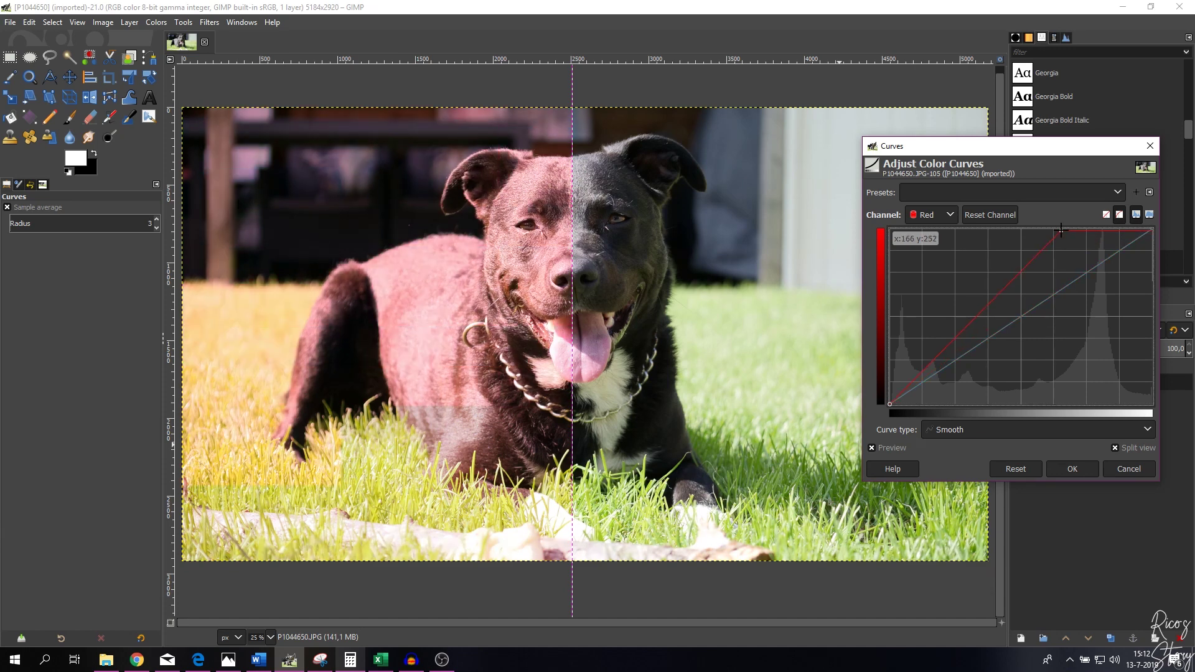
left_click_drag(1061, 231, 1159, 313)
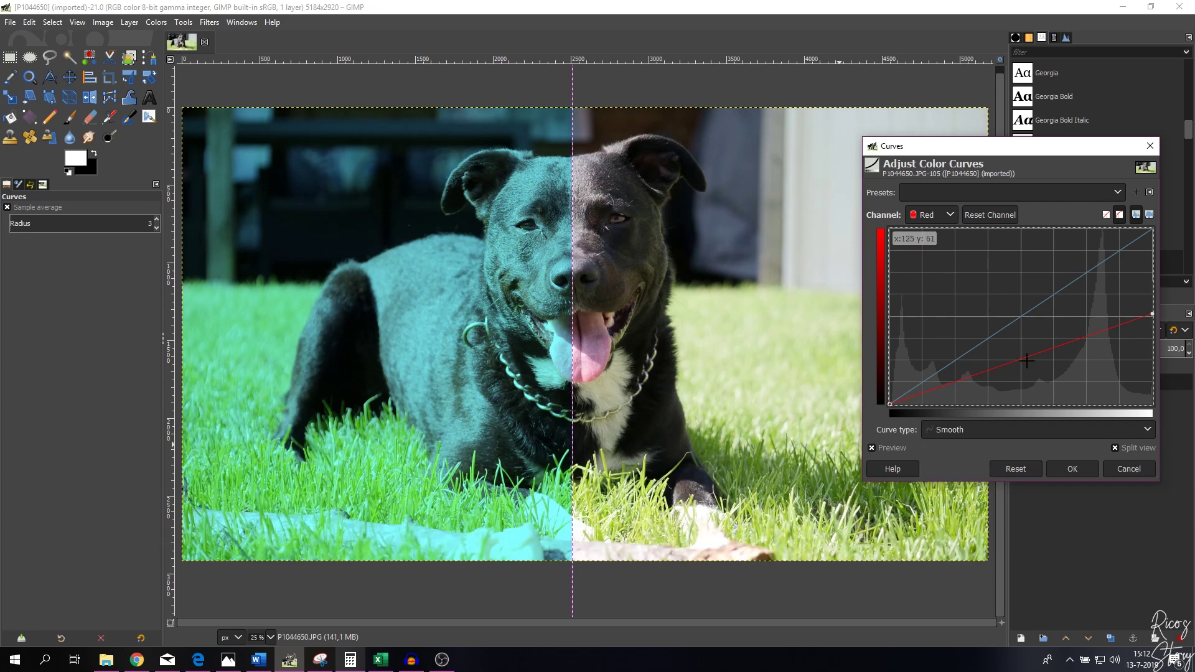
left_click(1028, 473)
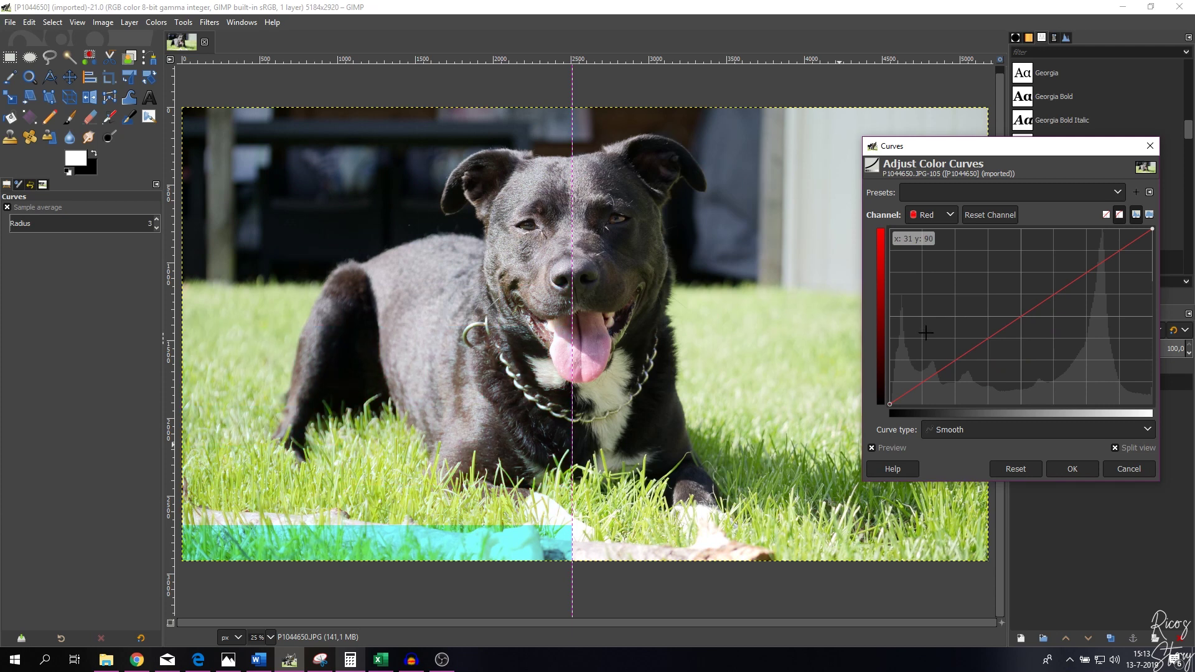
left_click(944, 217)
- On the Green channel, test boosting and lowering the green highlights, then reset
left_click(920, 234)
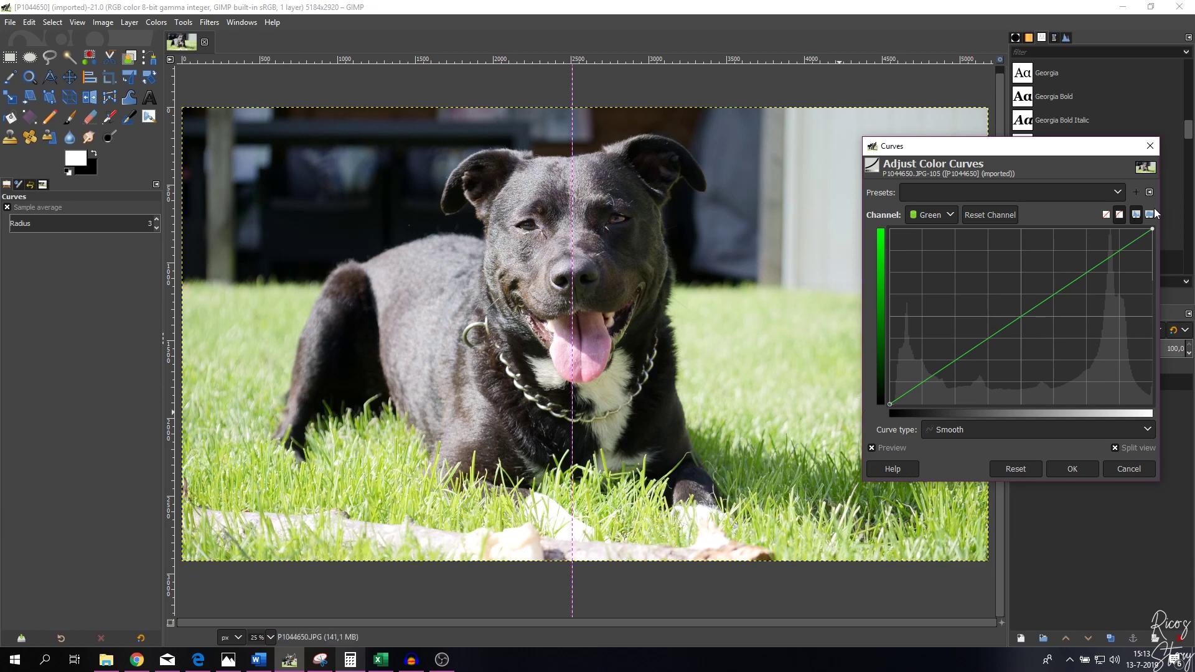
left_click_drag(1153, 228, 1077, 228)
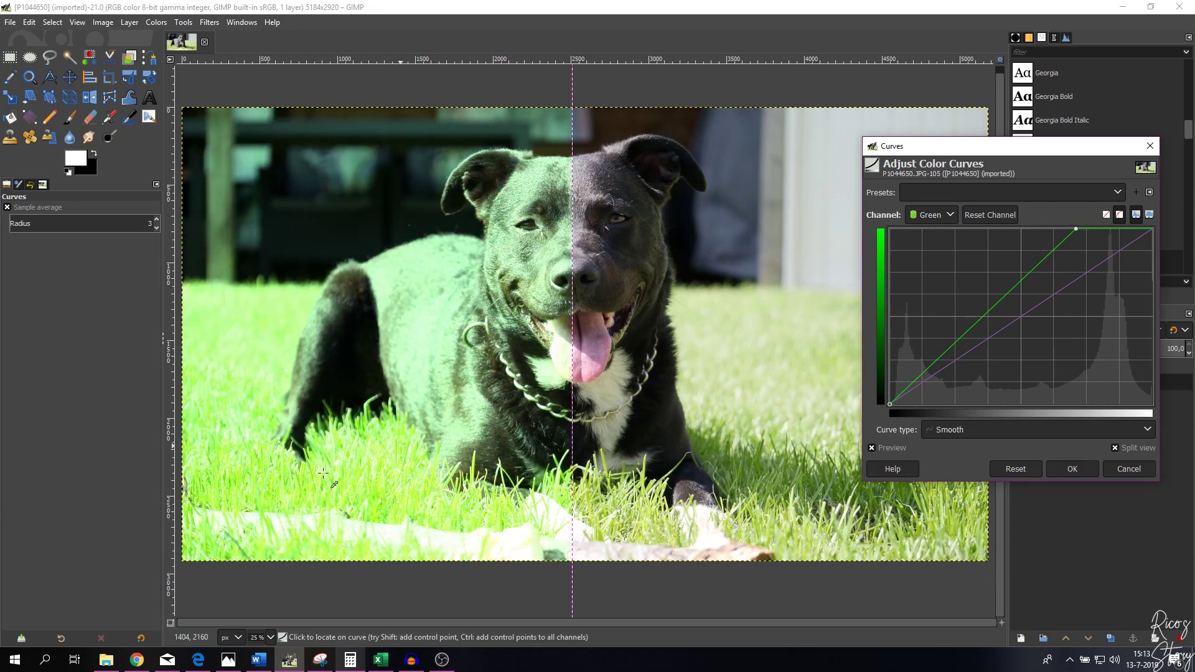
left_click_drag(1077, 230, 1155, 283)
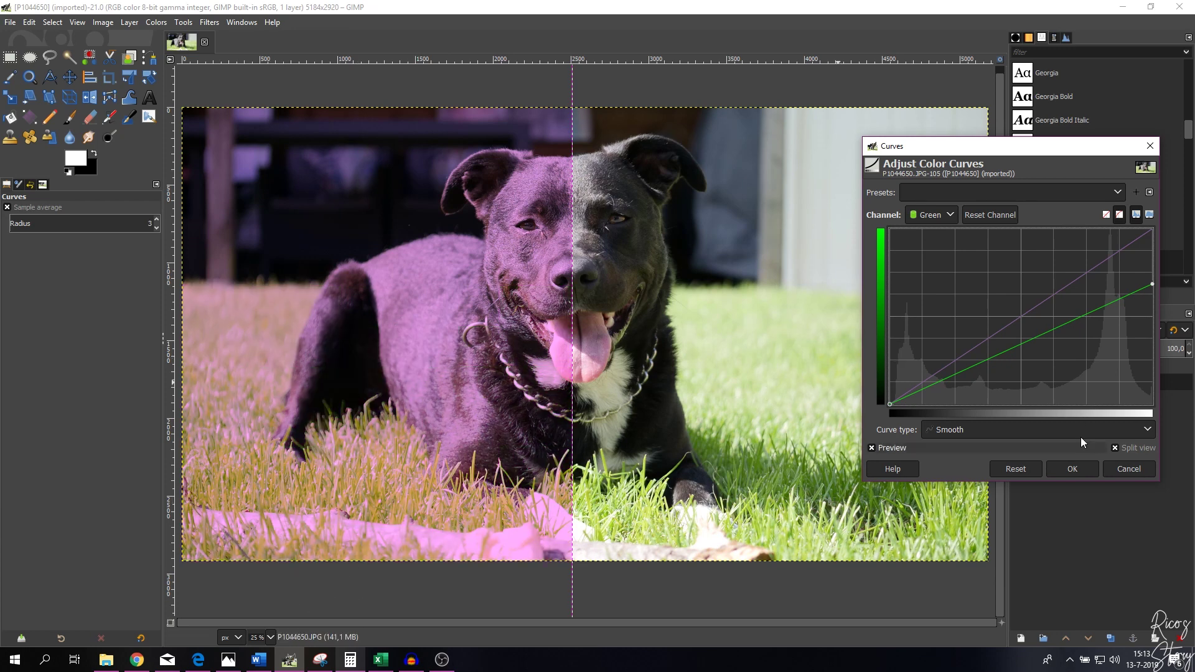
left_click(1021, 469)
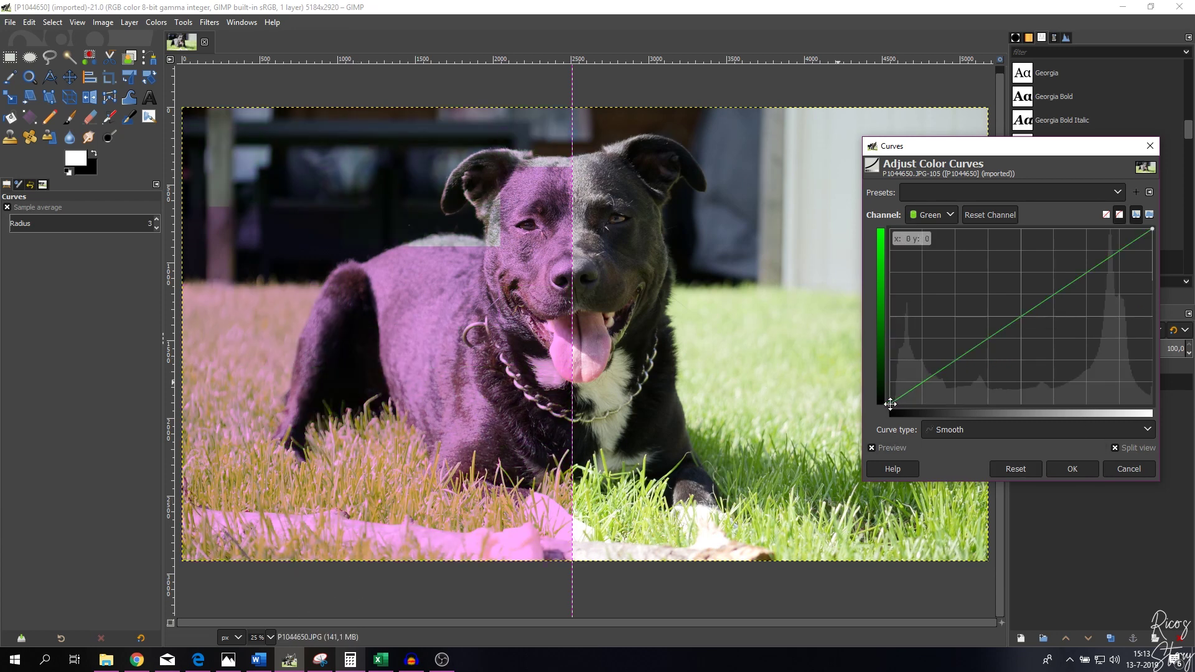
- Test raising and crushing the green shadows toward magenta, then reset the green curve
left_click_drag(894, 404, 889, 338)
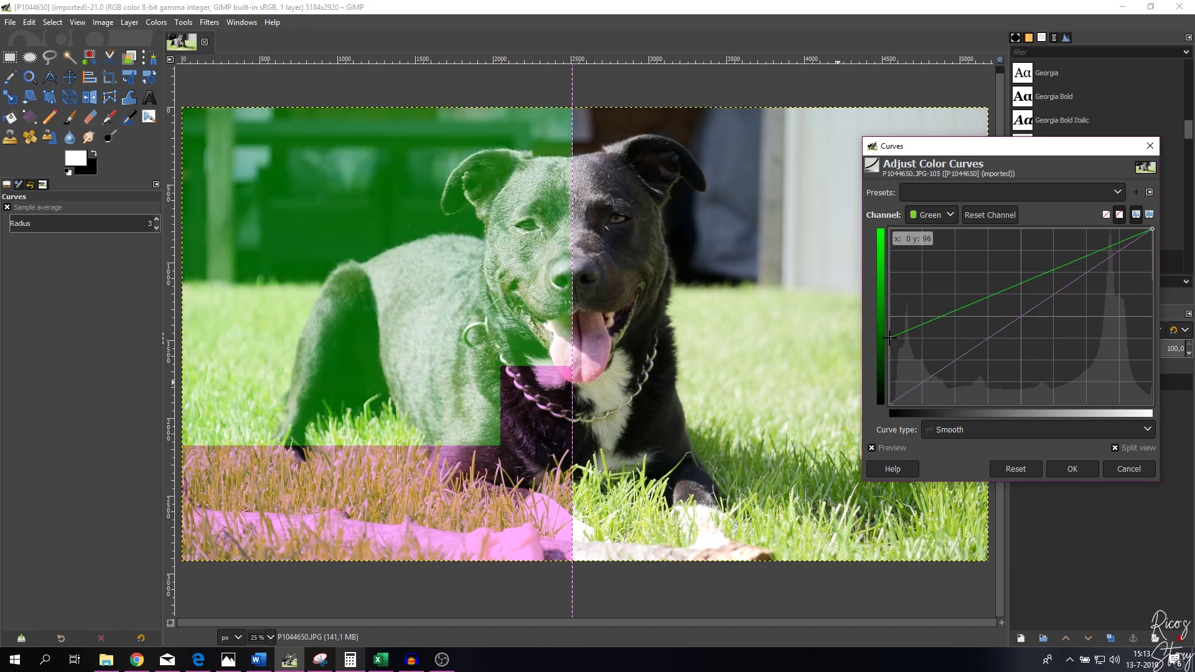
left_click_drag(889, 339, 958, 404)
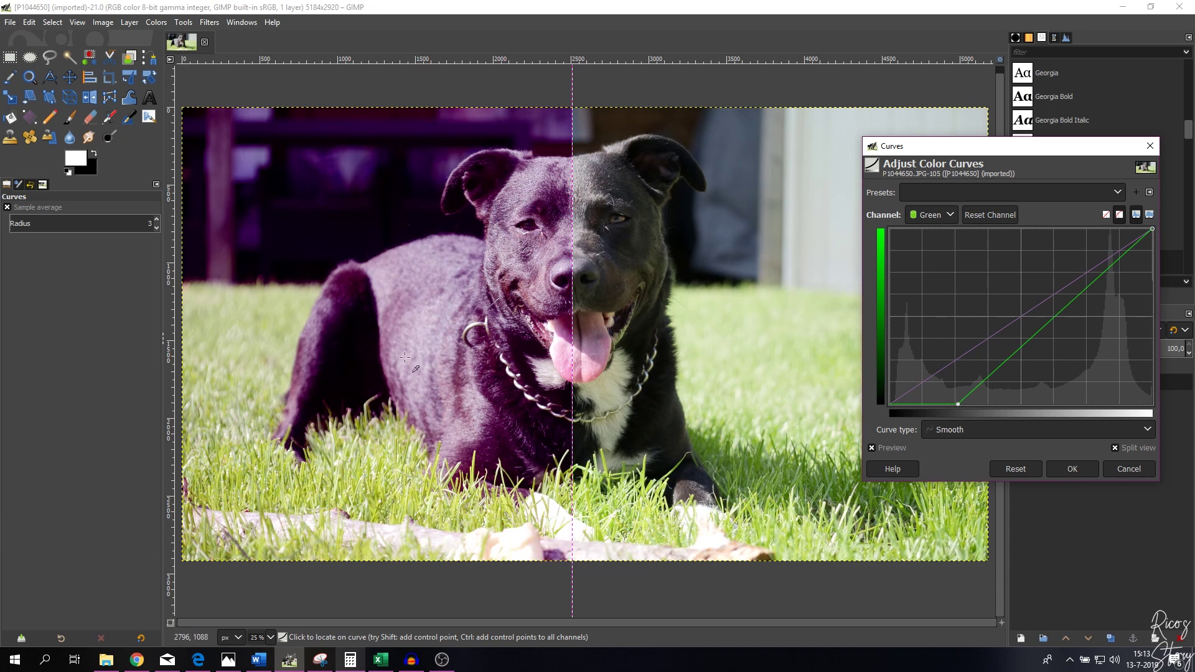
left_click(1010, 468)
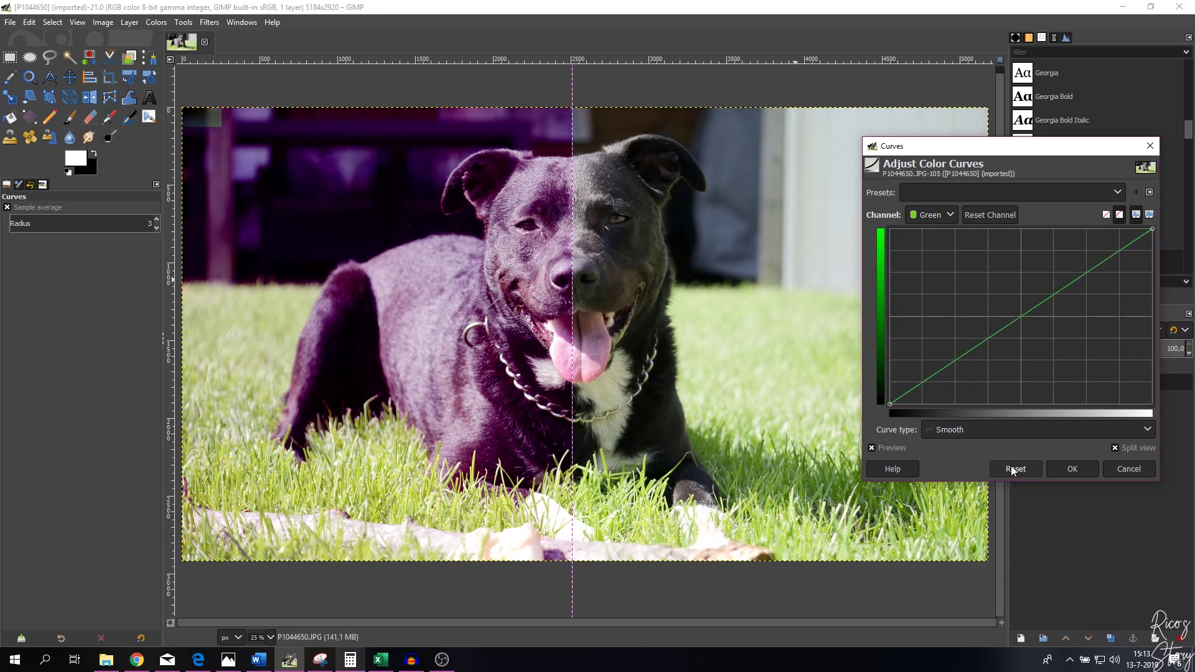
- On the Blue channel, test raising and crushing the blue shadows, then reset
left_click(944, 218)
left_click(927, 235)
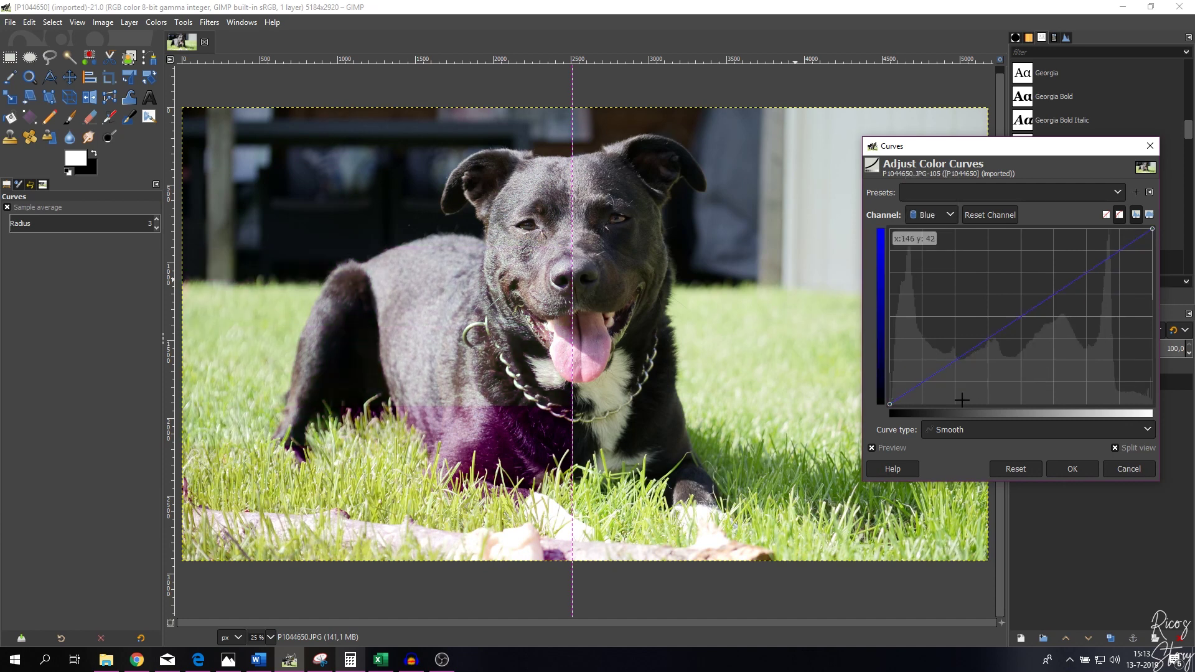
left_click_drag(889, 403, 891, 372)
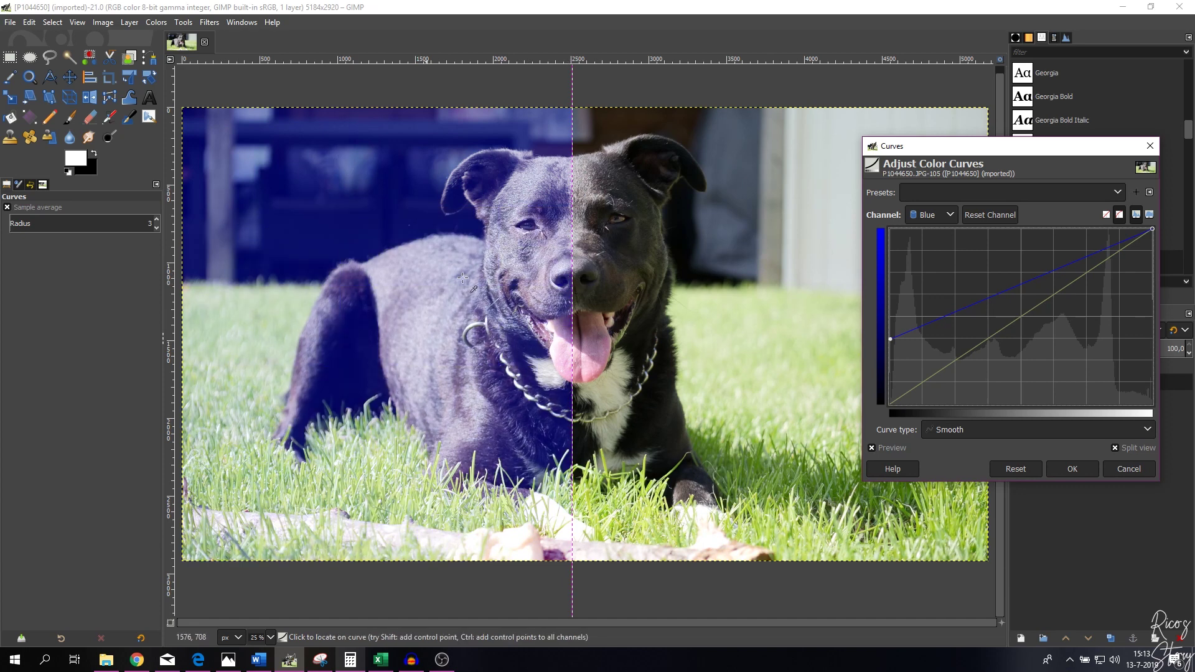
left_click_drag(892, 338, 1018, 404)
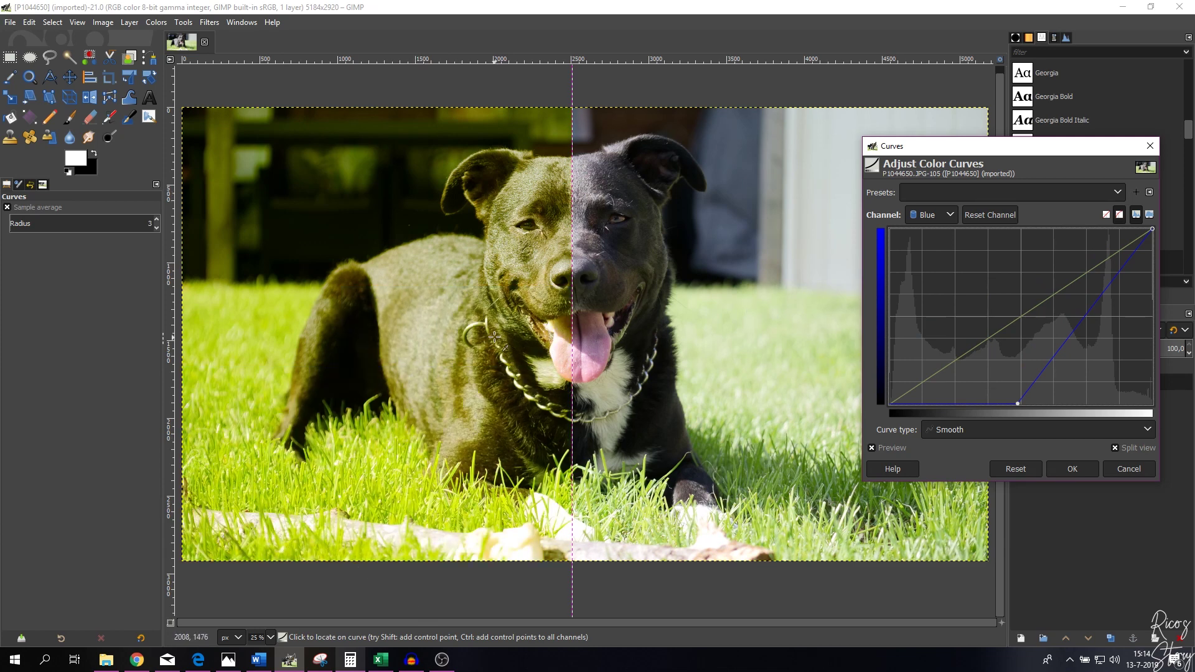
left_click(1019, 470)
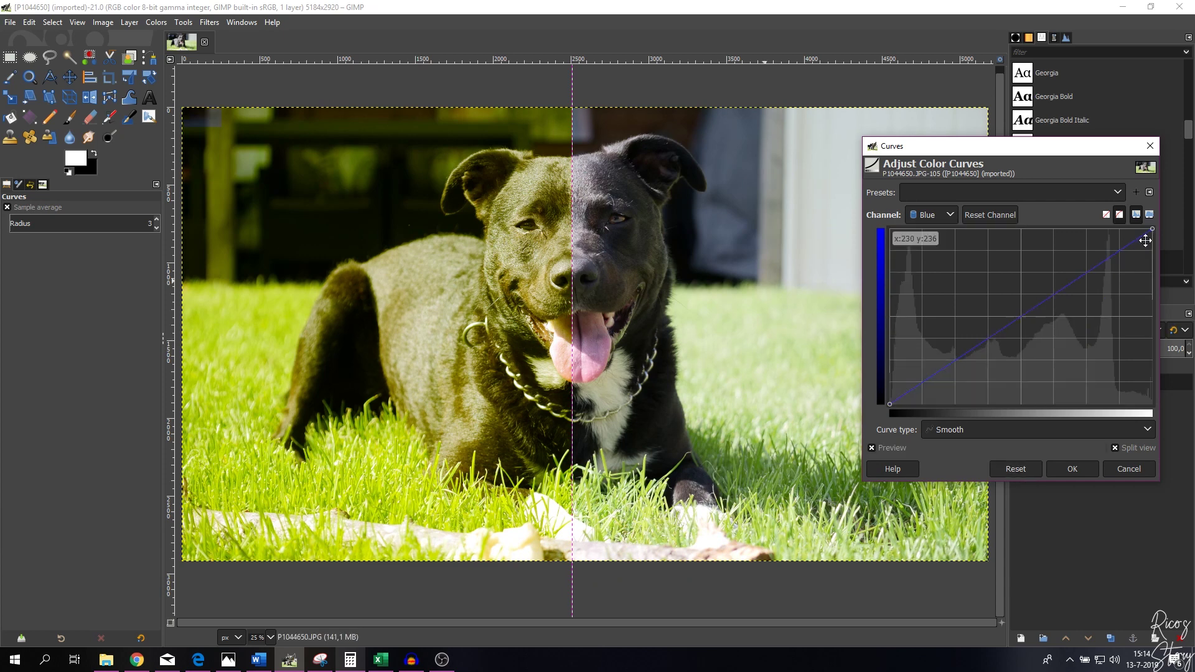
- Test steepening and lowering the blue highlights toward yellow, then reset the blue curve
left_click_drag(1151, 230, 1052, 224)
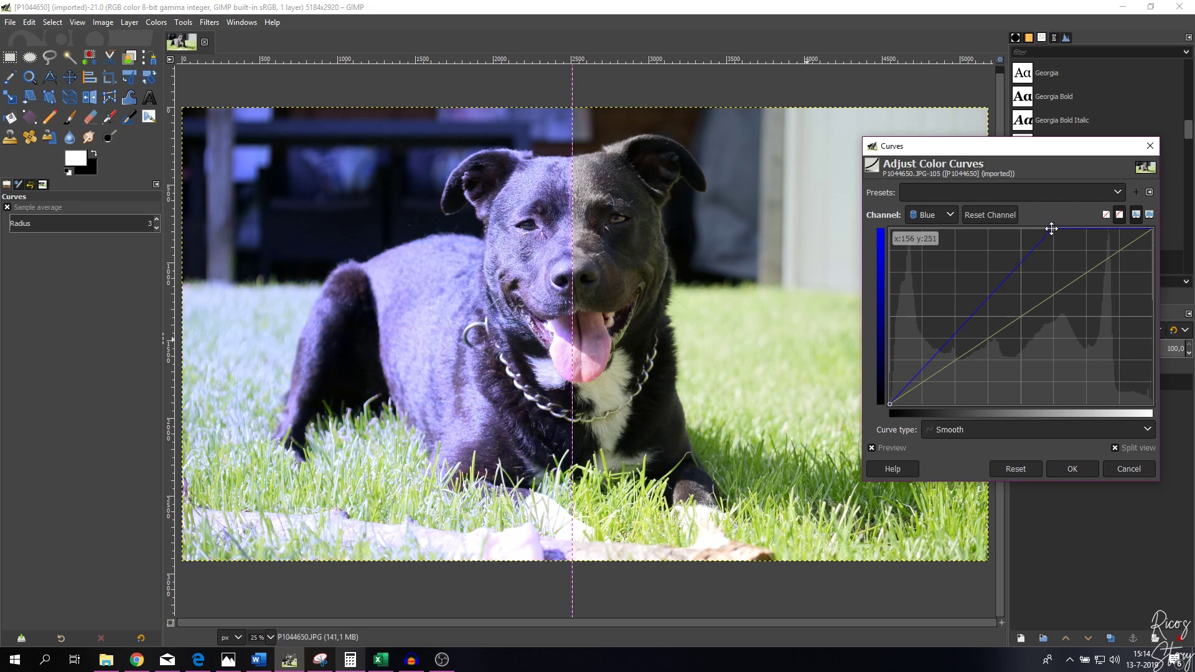
left_click_drag(1133, 257, 1152, 305)
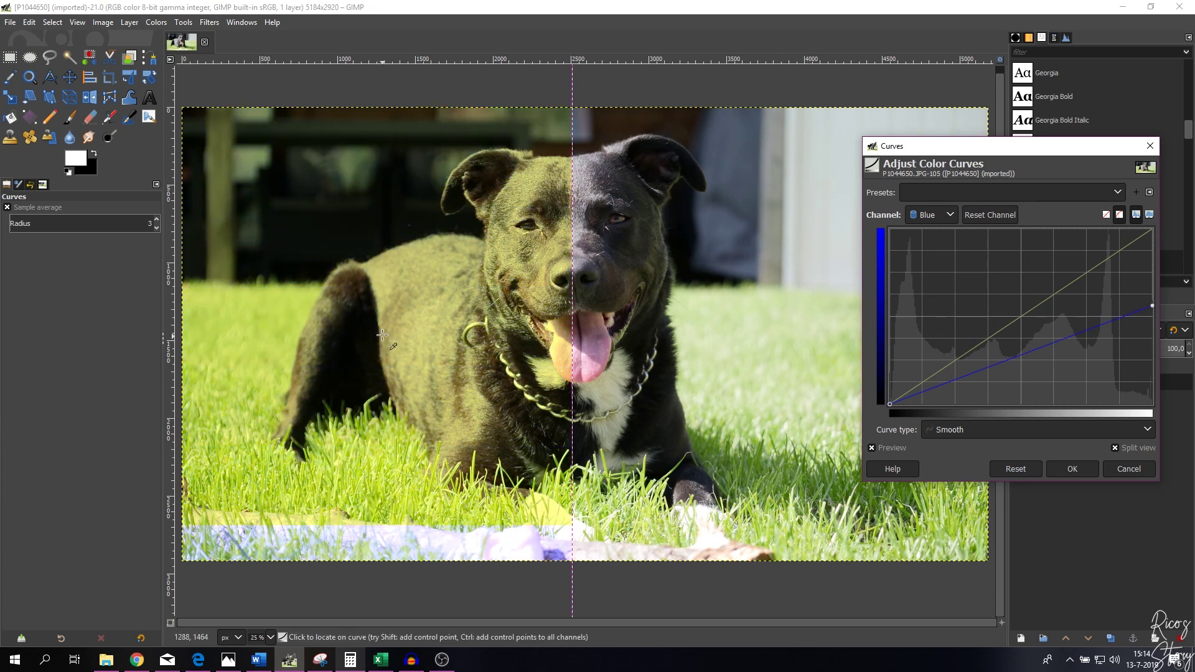
left_click(1014, 470)
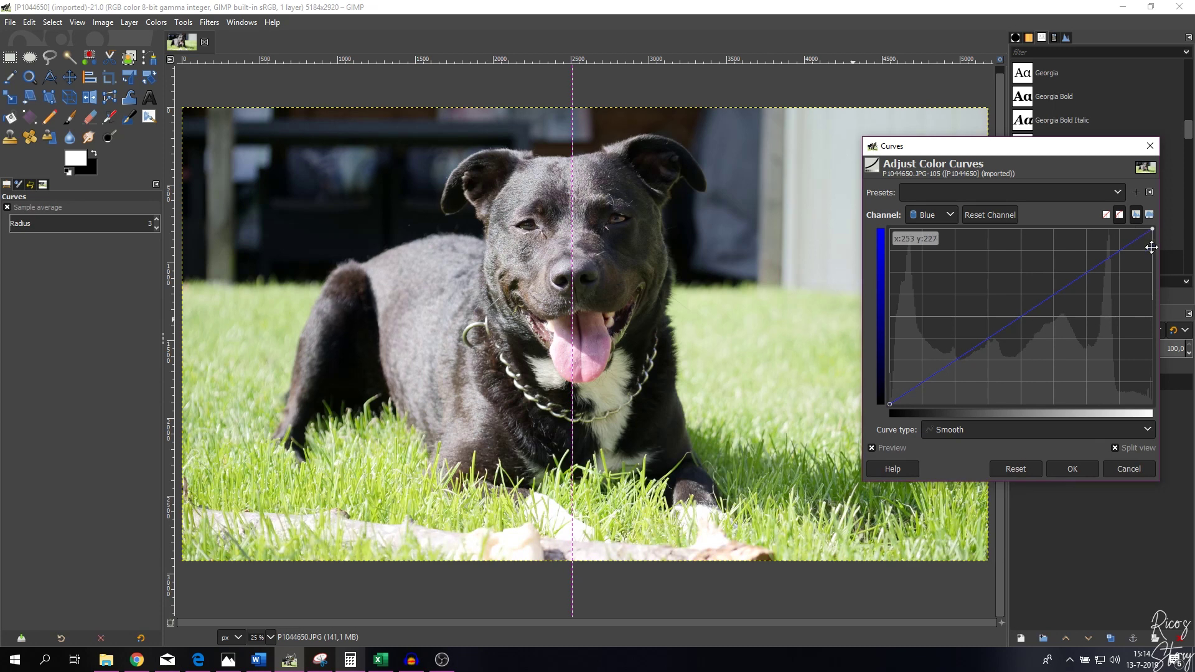
- On the Red curve, pull the shadows slightly down and add a slightly raised highlight point
left_click(937, 217)
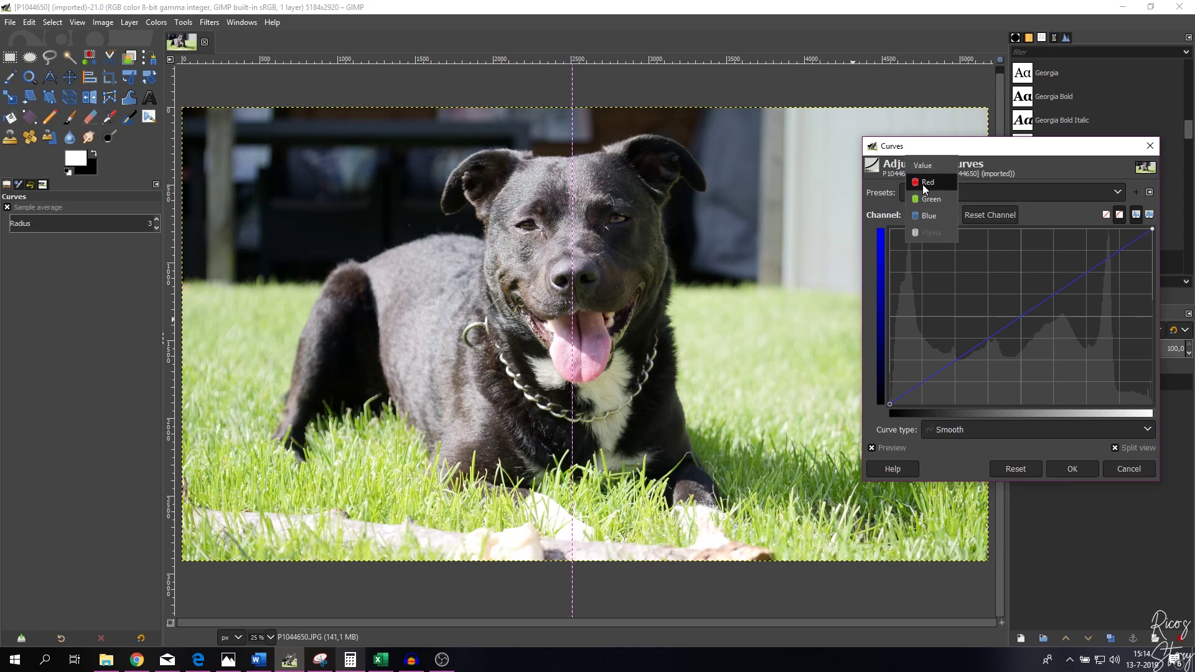
left_click(925, 182)
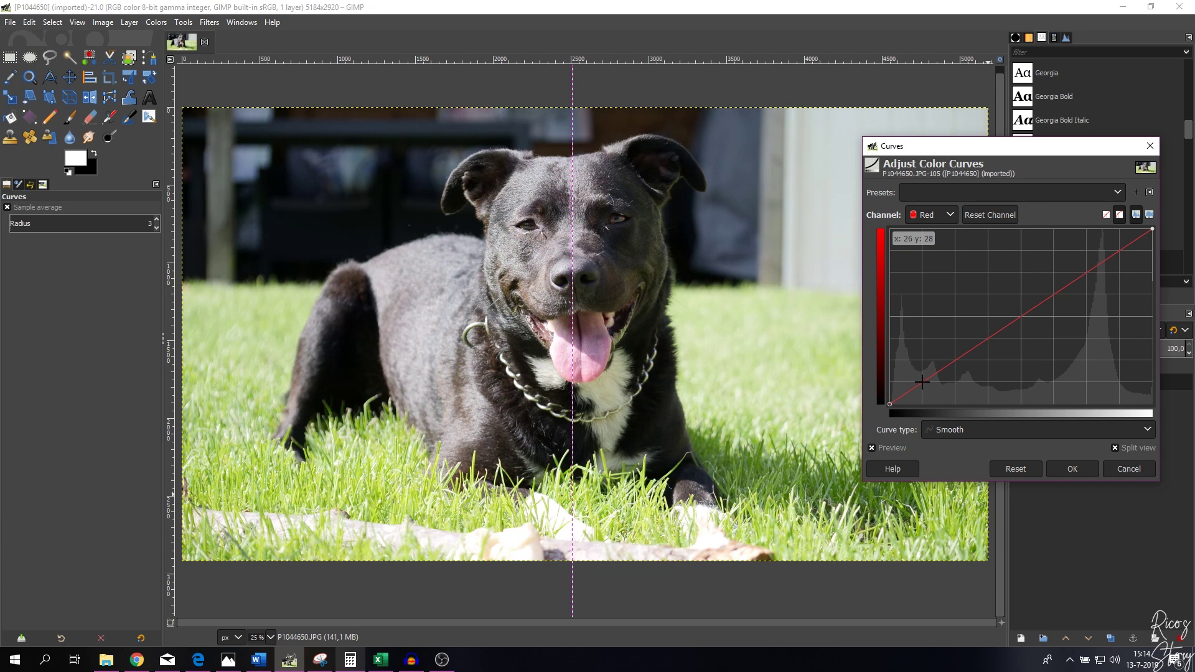
left_click_drag(923, 382, 923, 386)
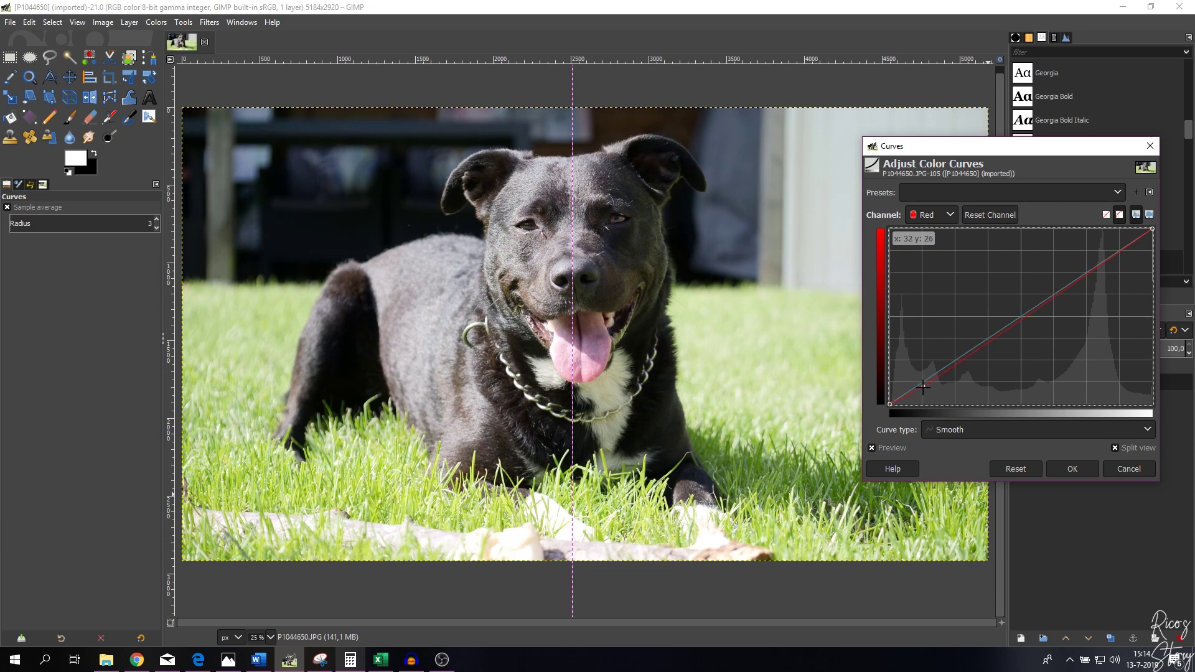
left_click(1119, 242)
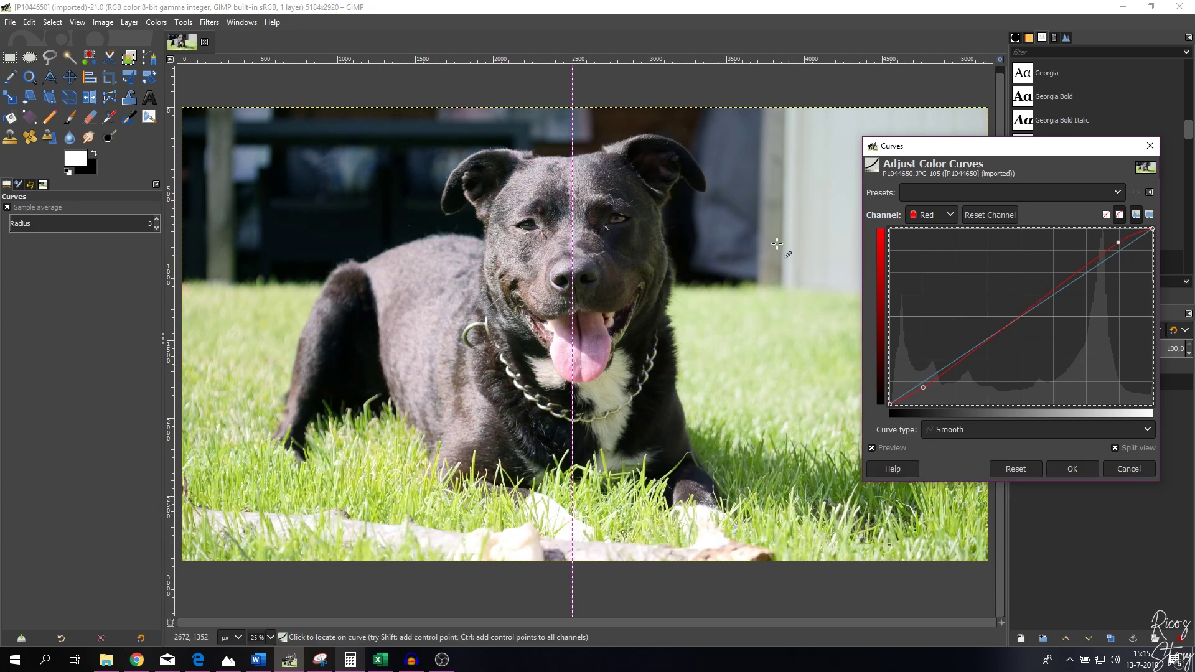
left_click(947, 215)
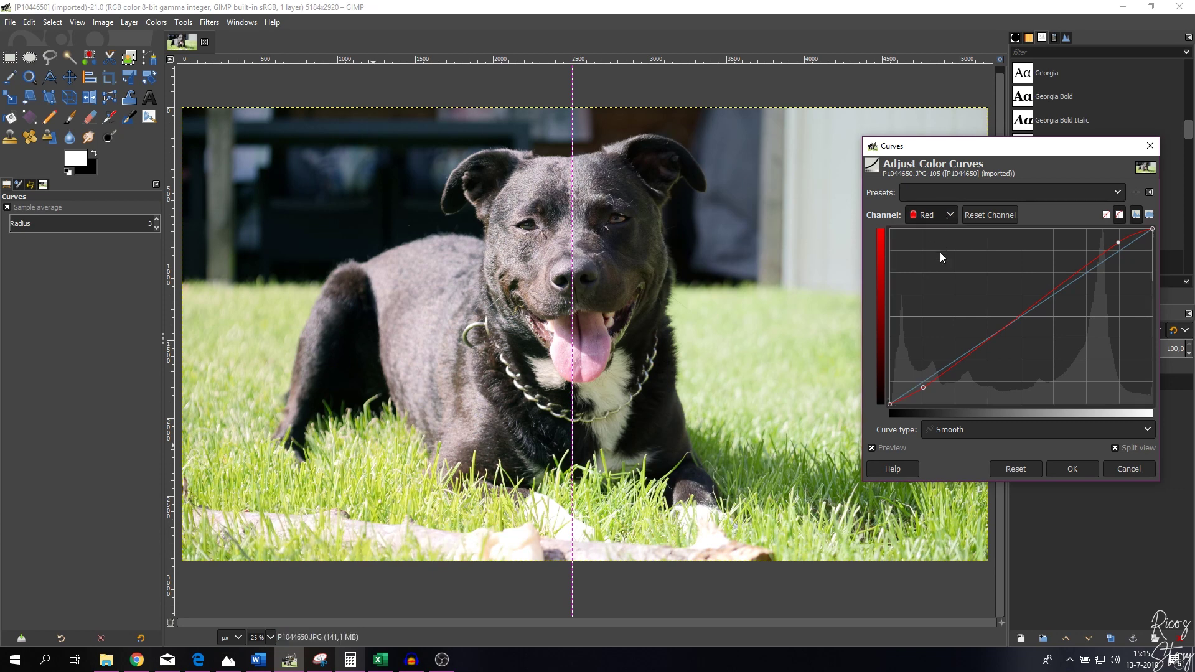
left_click(929, 249)
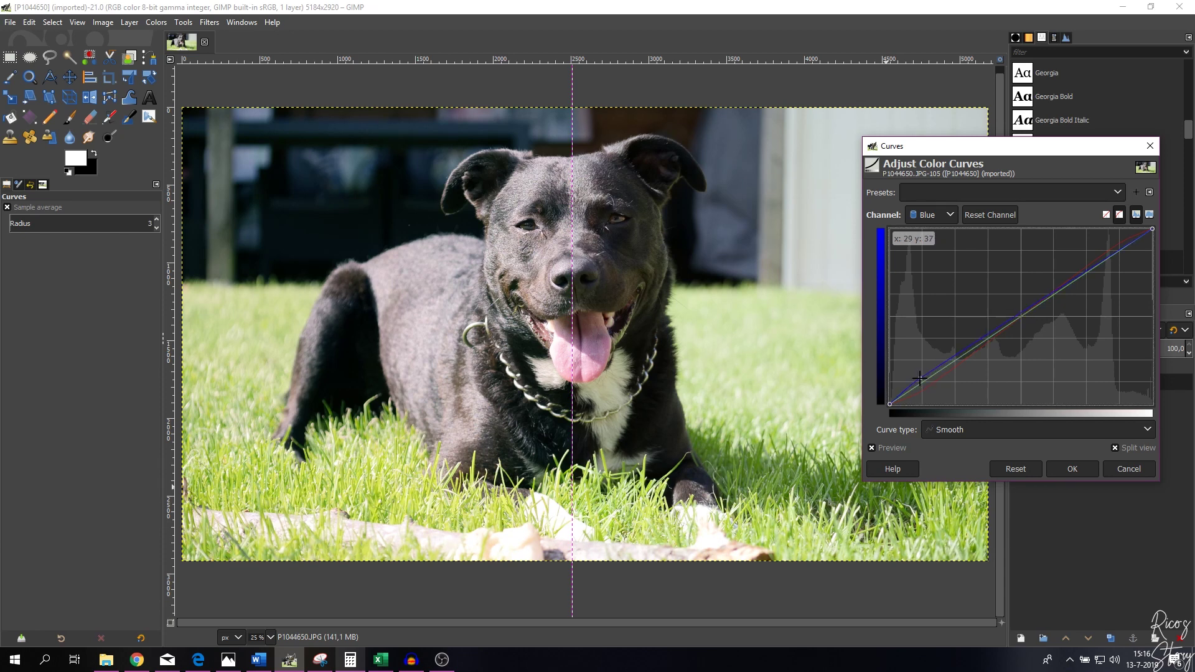
- Nudge the blue shadow point up, then pull the Red curve's top endpoint slightly left
left_click_drag(919, 376, 919, 376)
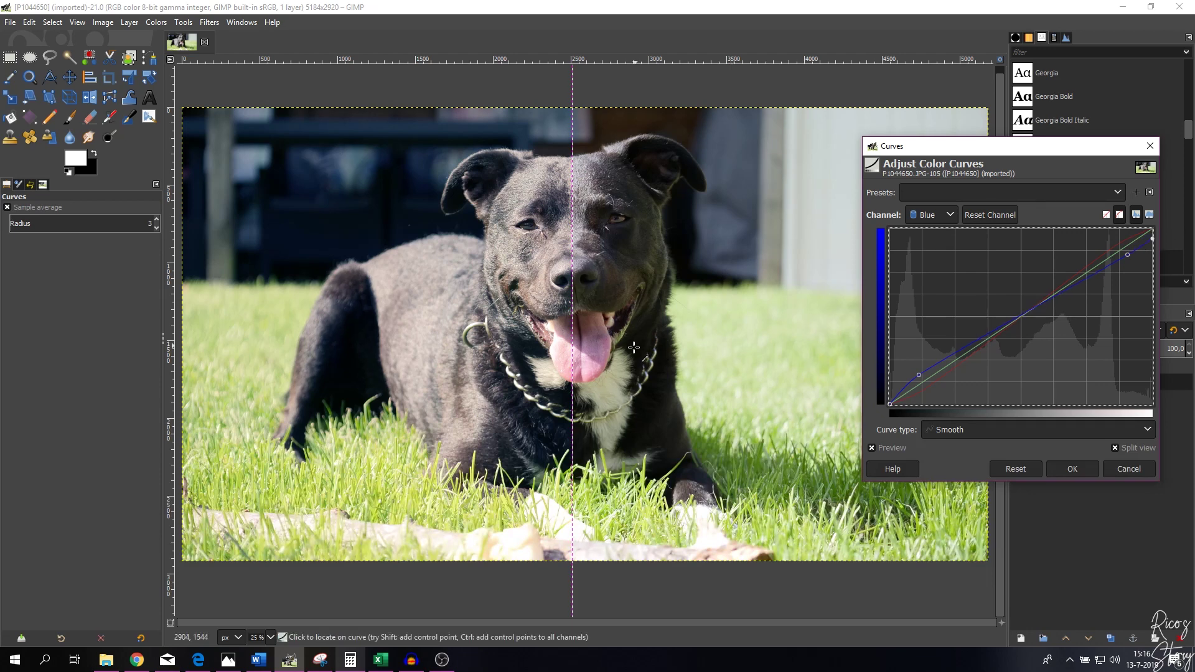
left_click(929, 215)
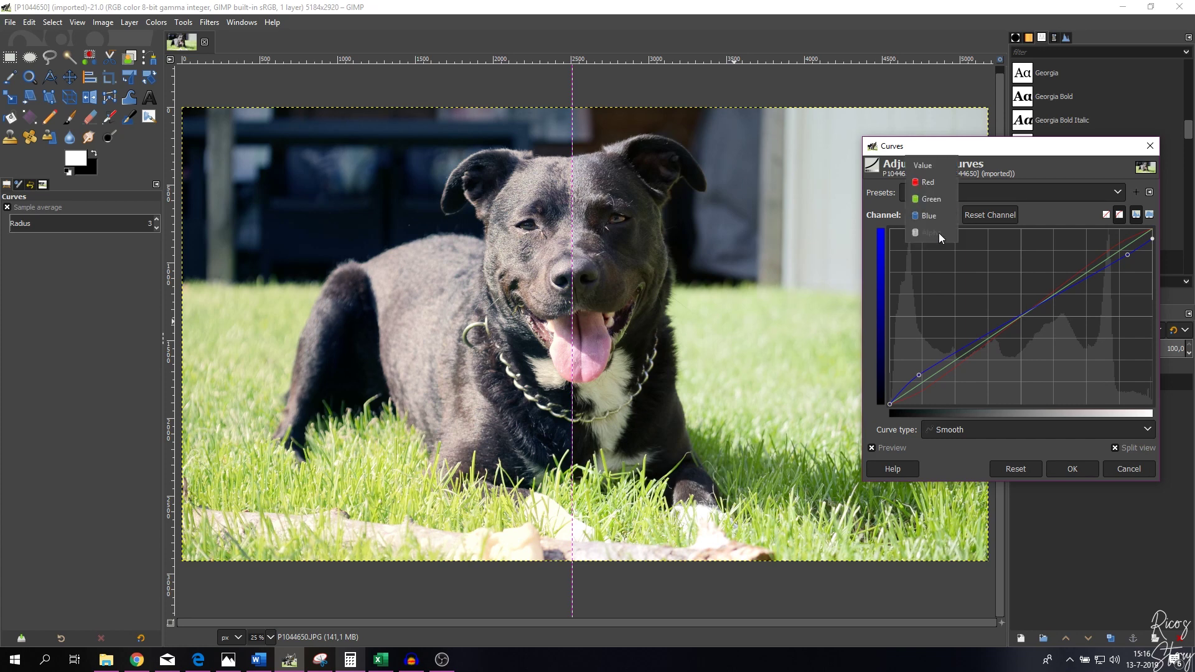
left_click(925, 182)
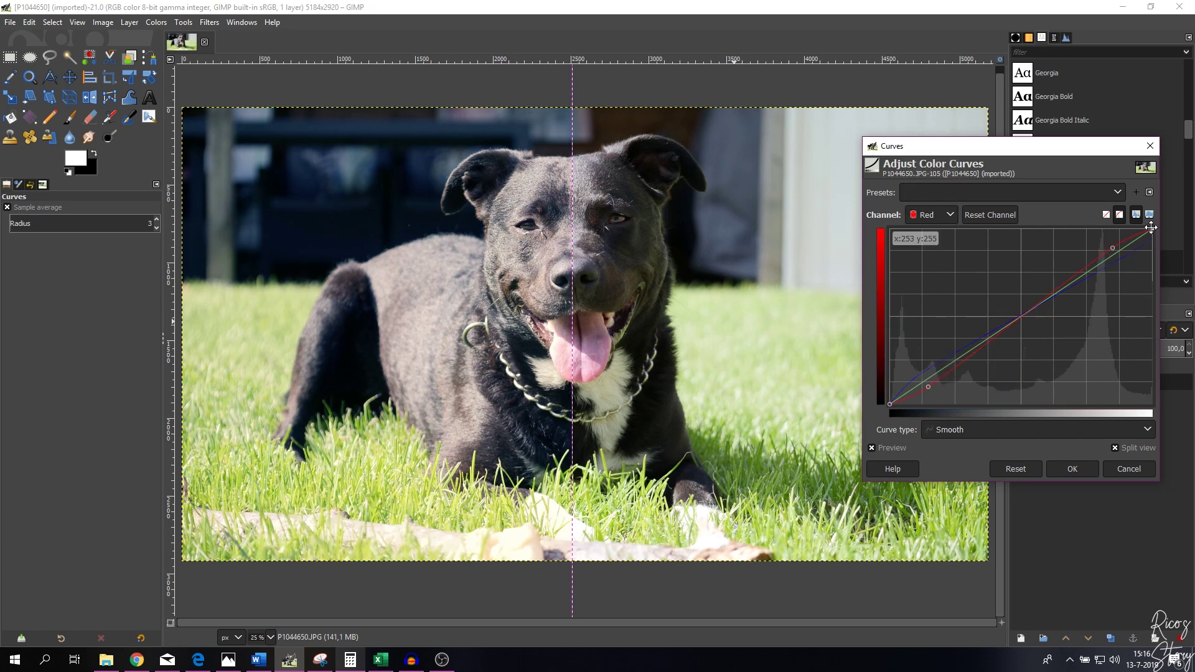
left_click_drag(1152, 229, 1141, 231)
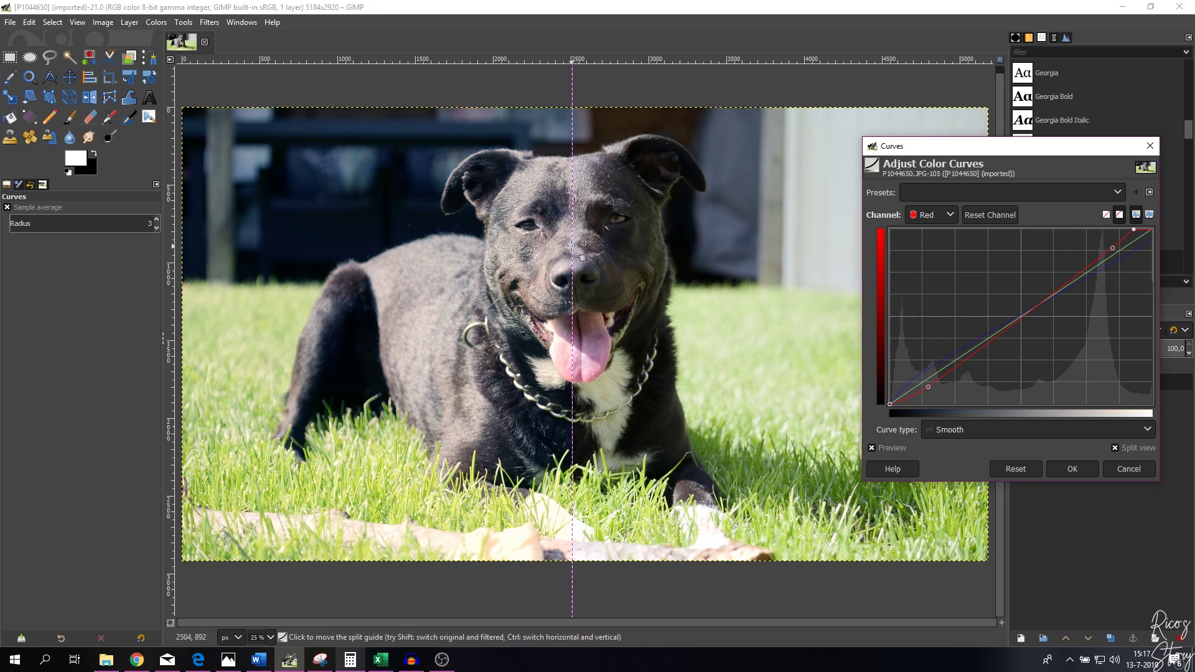
- Slide the split guide far left, then right to about three-quarters across the photo
left_click_drag(572, 245, 258, 276)
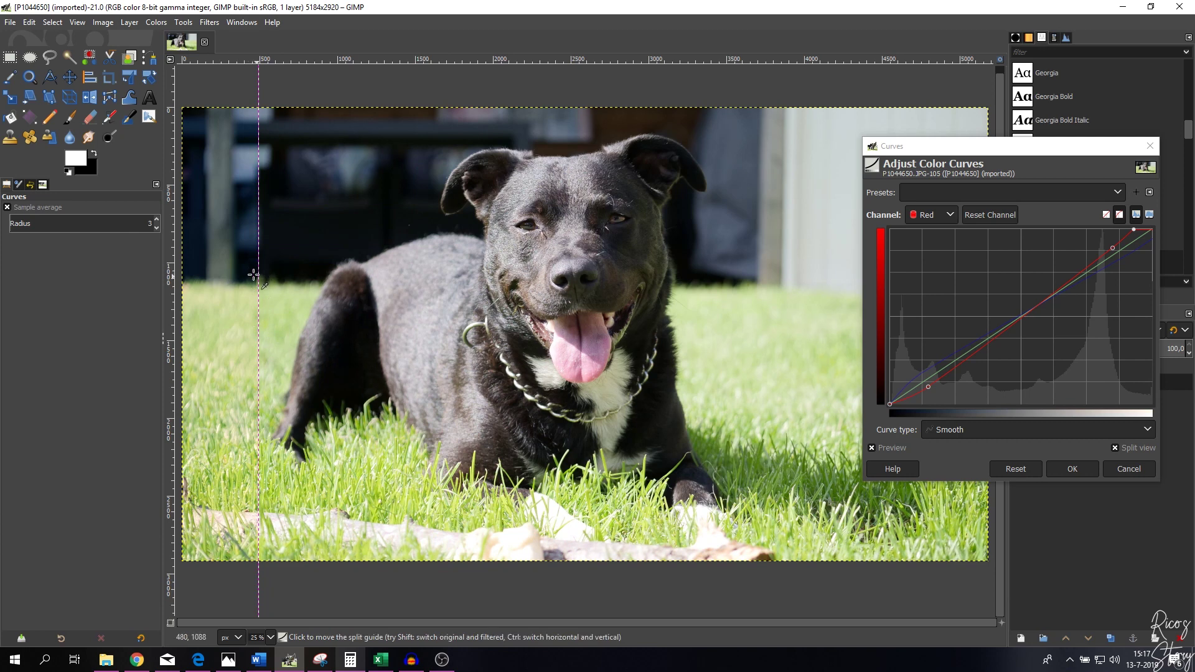
left_click_drag(259, 283, 745, 305)
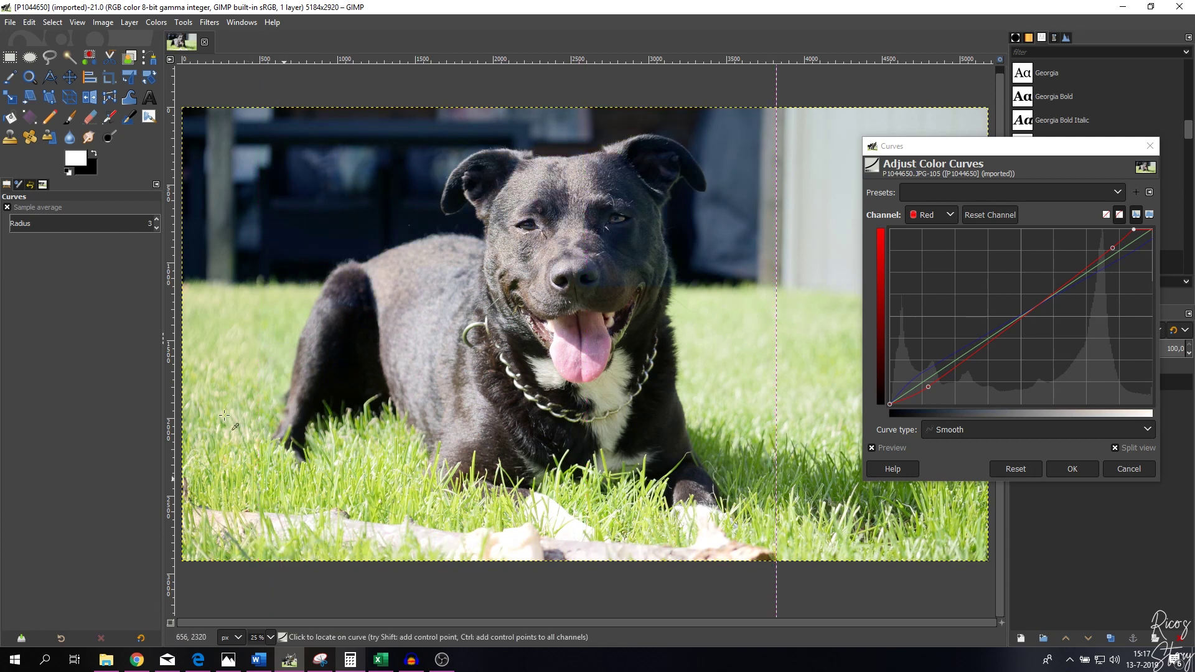